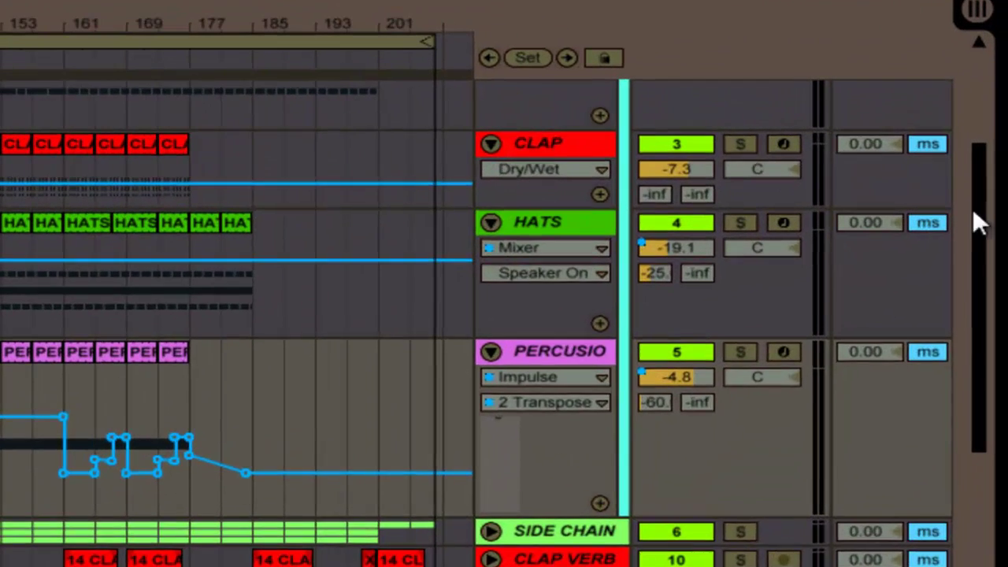
# Step: Go up to the DRUMS group, fold all tracks for an overview of the arrangement, and unfold them again
pyautogui.moveTo(994, 171); pyautogui.dragTo(1002, 142)
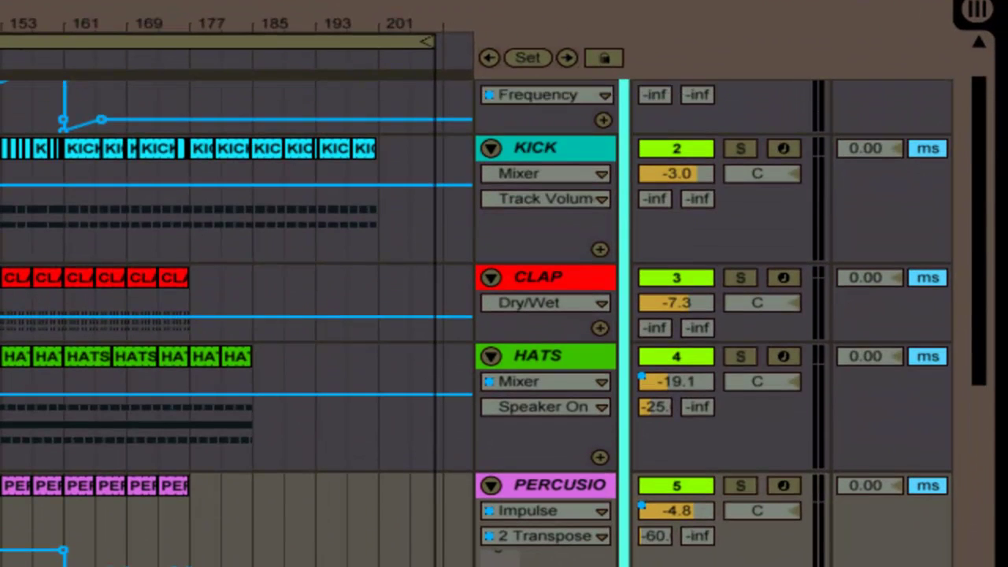
pyautogui.scroll(2, 988, 236)
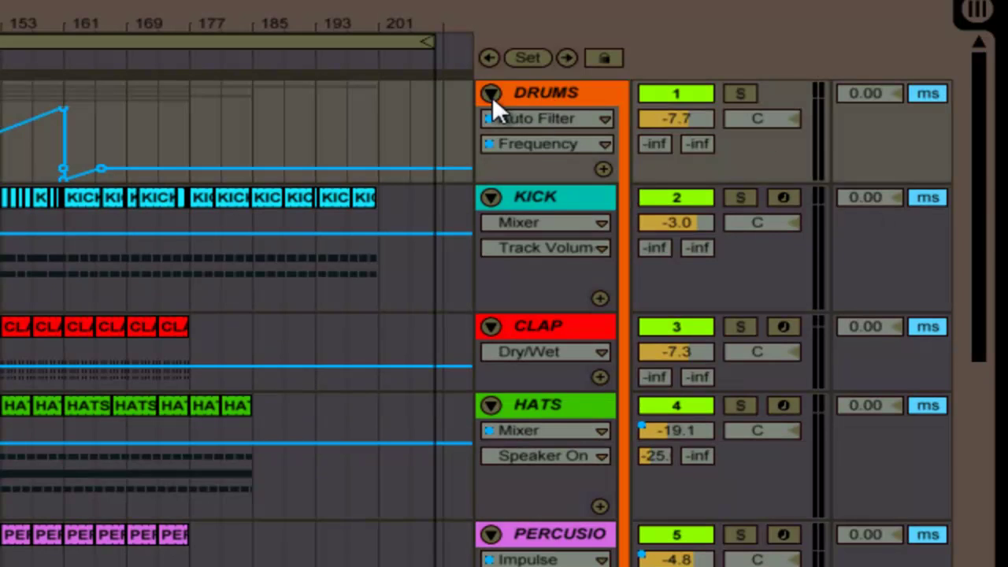
pyautogui.keyDown('alt'); pyautogui.click(492, 93); pyautogui.keyUp('alt')
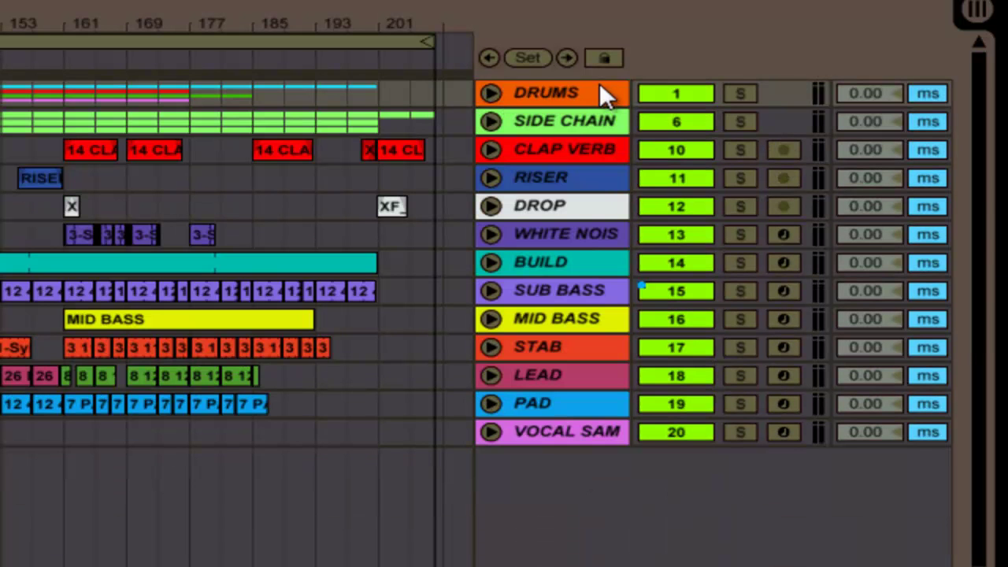
pyautogui.keyDown('alt'); pyautogui.click(491, 92); pyautogui.keyUp('alt')
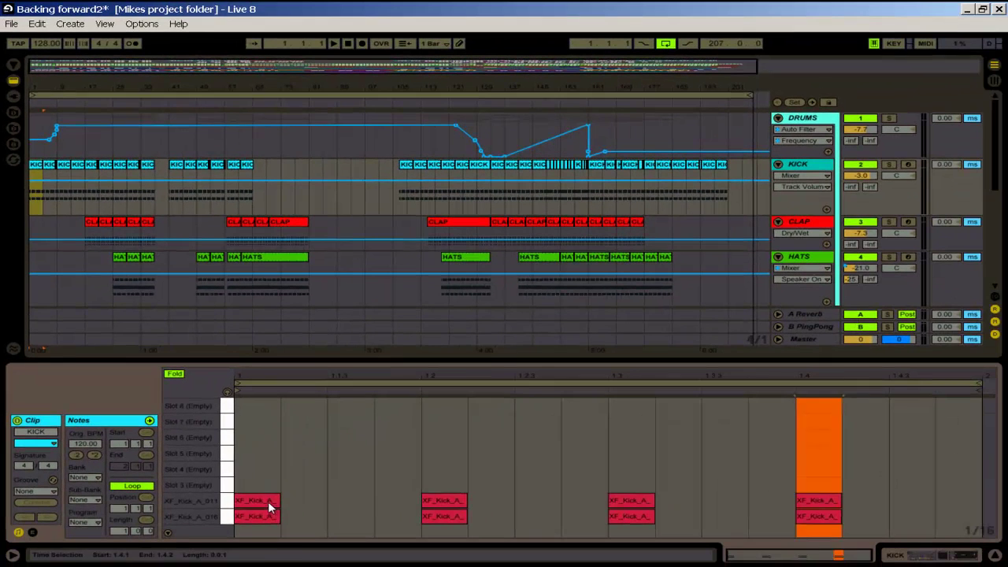
# Step: Examine the layered notes in the first KICK and CLAP clips, selecting a first-beat kick note and the stacked clap and snare notes at 1.2
pyautogui.click(264, 517)
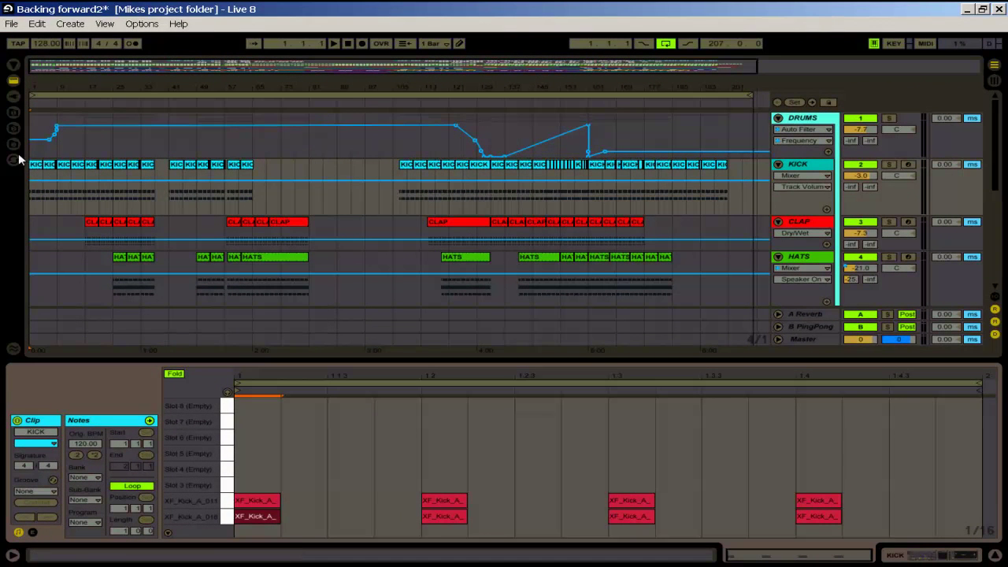
pyautogui.click(802, 226)
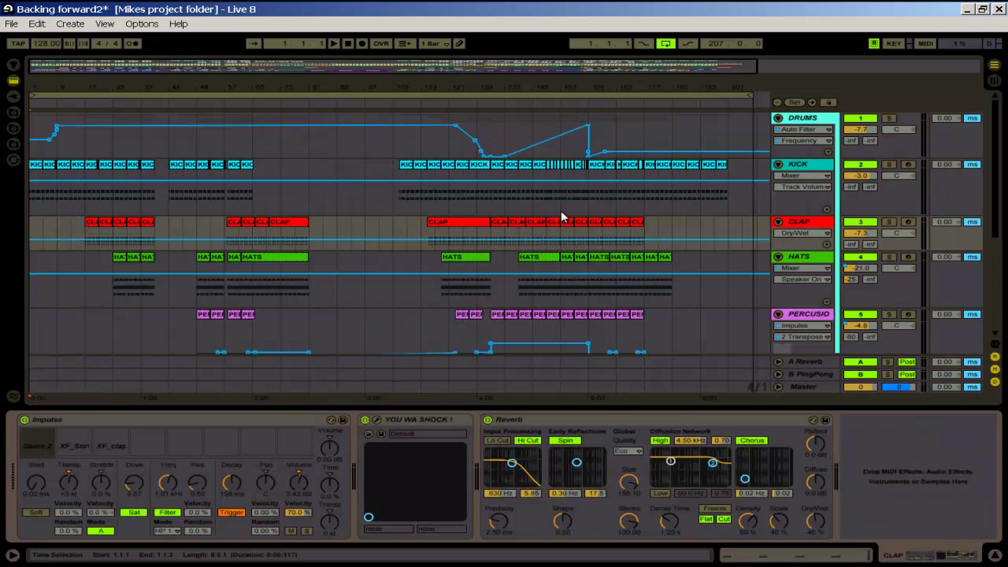
pyautogui.click(90, 222)
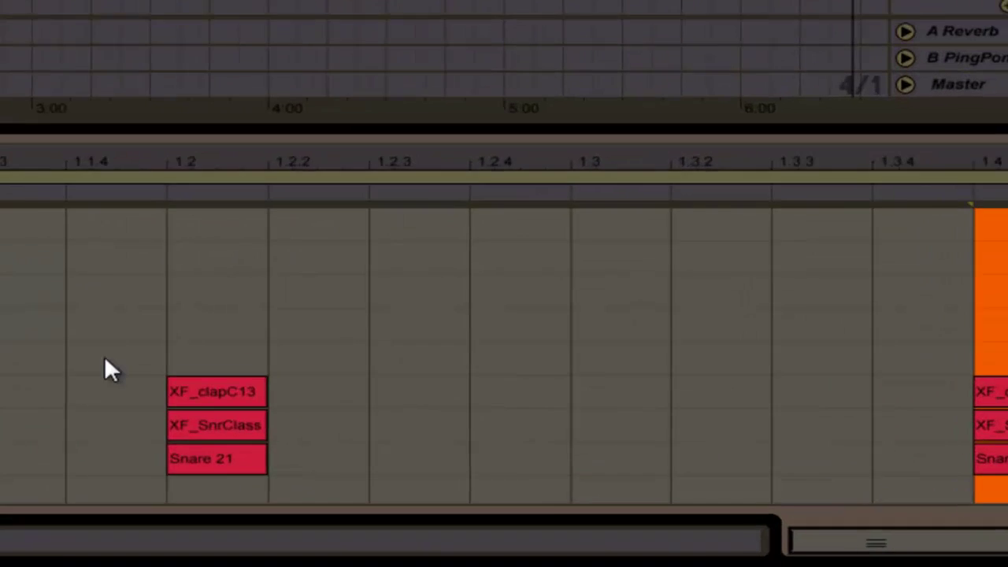
pyautogui.moveTo(414, 454); pyautogui.dragTo(449, 521)
pyautogui.click(206, 417)
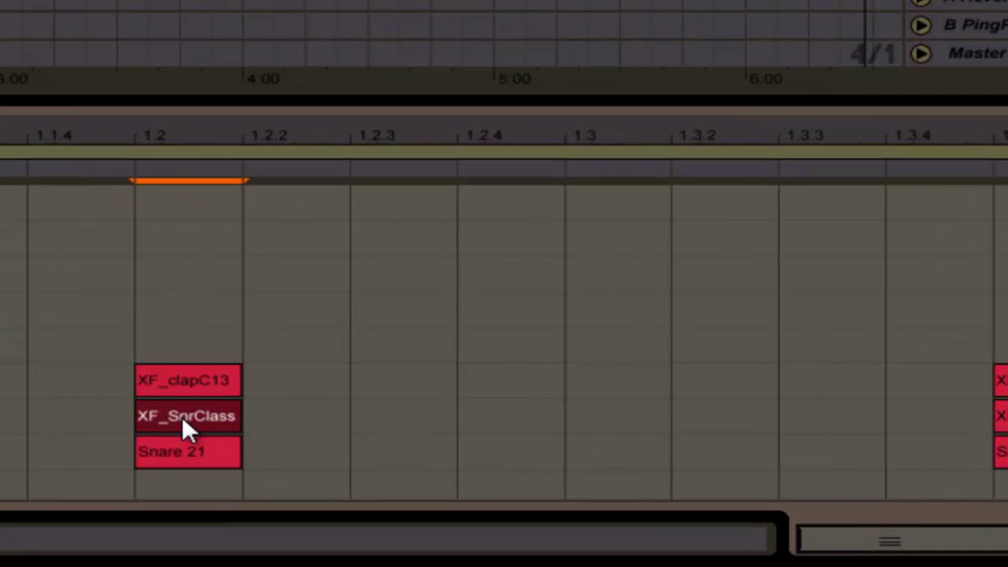
pyautogui.click(191, 389)
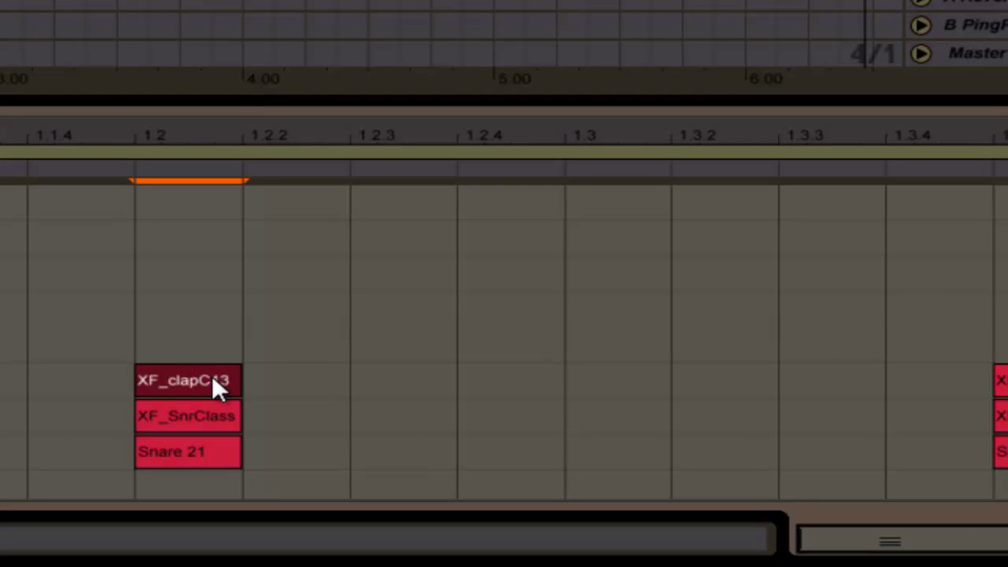
pyautogui.moveTo(162, 290); pyautogui.dragTo(214, 468)
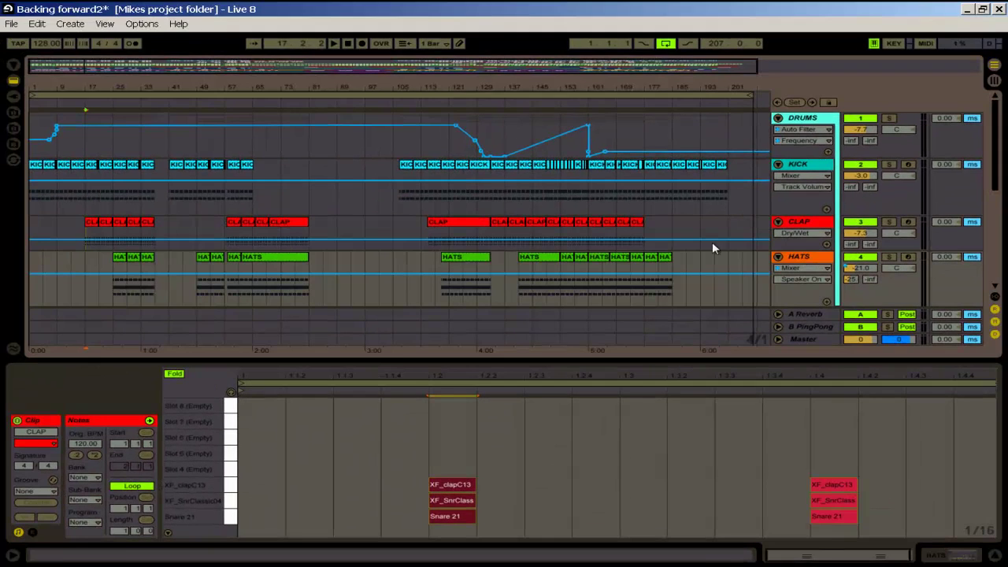
# Step: Open the first HATS clip to examine its shaker and hat pattern, and show the track's Impulse device
pyautogui.click(120, 256)
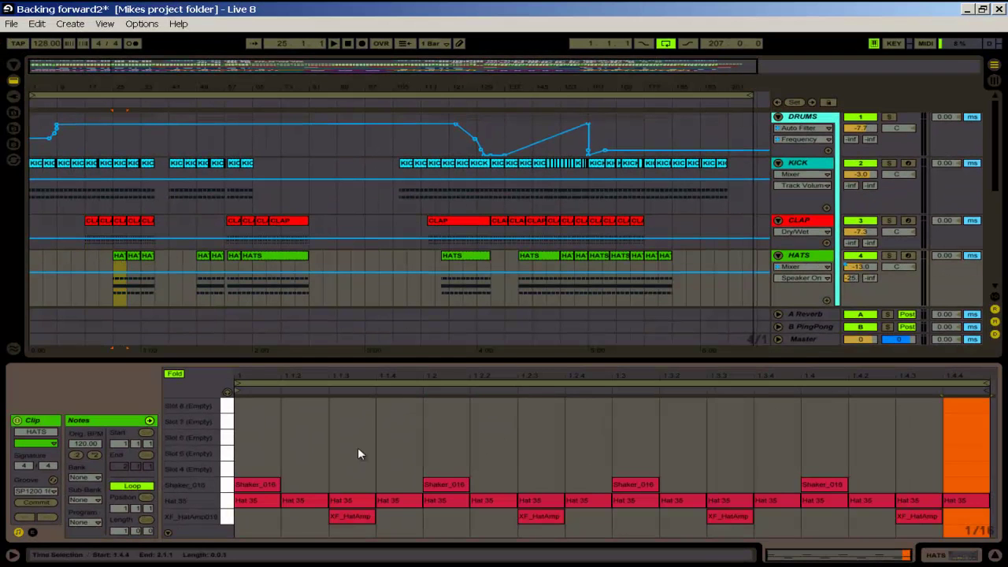
pyautogui.moveTo(411, 366); pyautogui.dragTo(423, 330)
pyautogui.moveTo(241, 410); pyautogui.dragTo(986, 530)
pyautogui.click(281, 481)
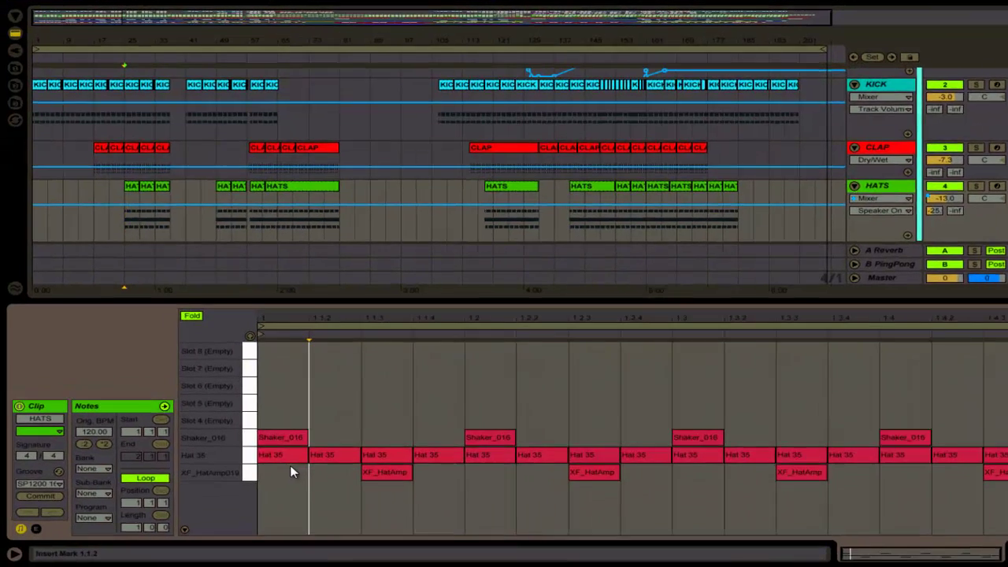
pyautogui.hotkey('shift', 'Tab')
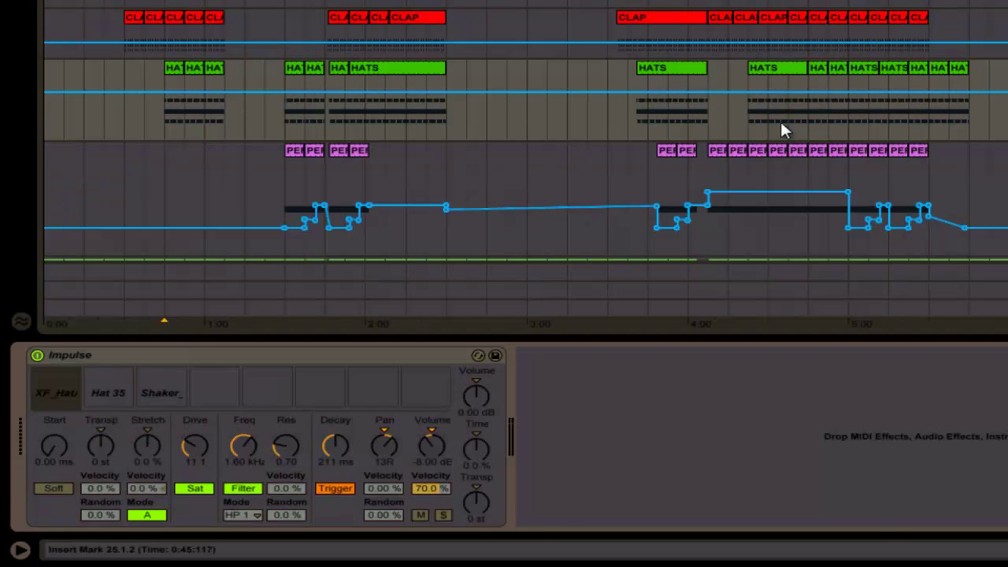
# Step: Show the groove pool and open the first PERCUSSION clip to examine its notes in the Arrangement view
pyautogui.click(20, 321)
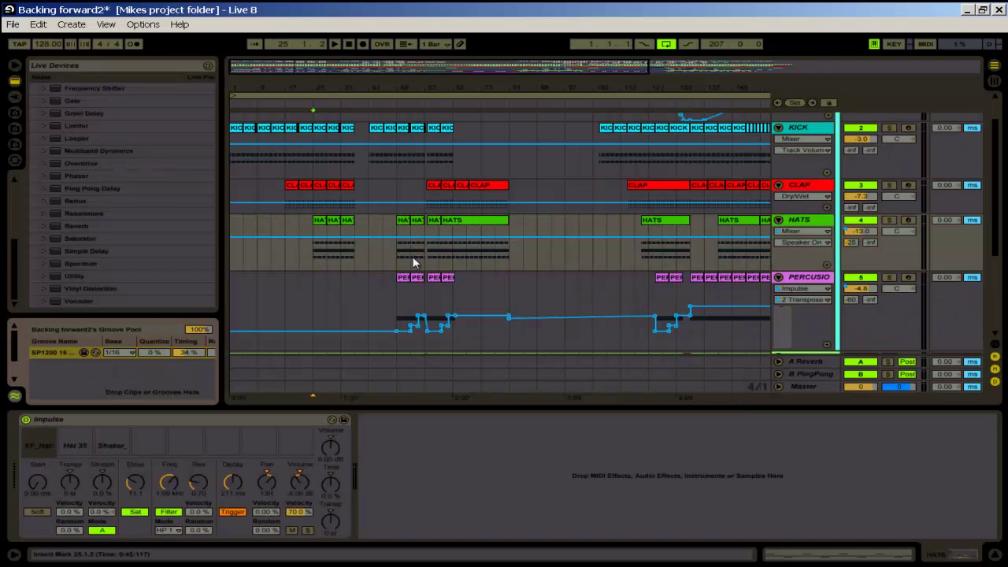
pyautogui.doubleClick(403, 277)
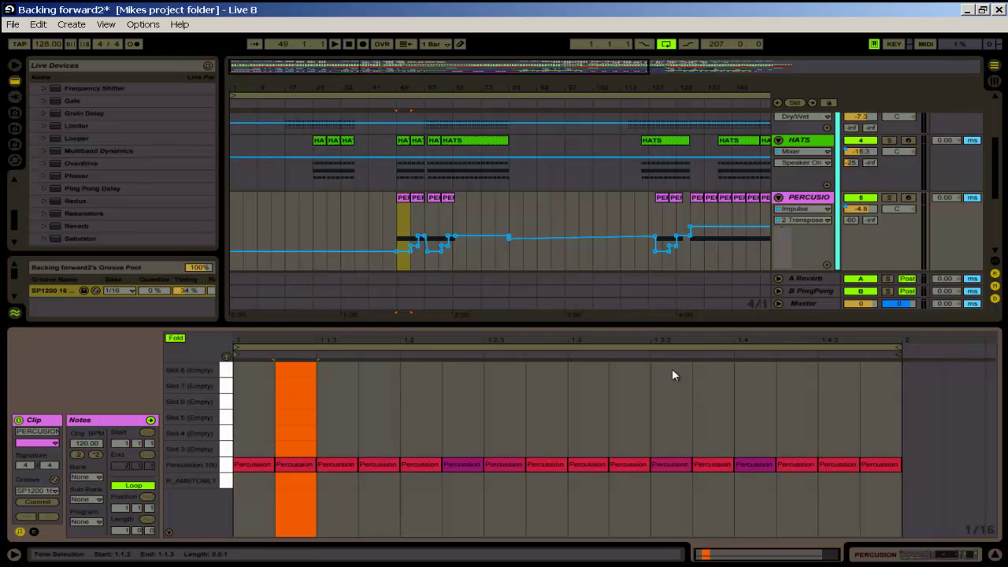
pyautogui.press('Tab')
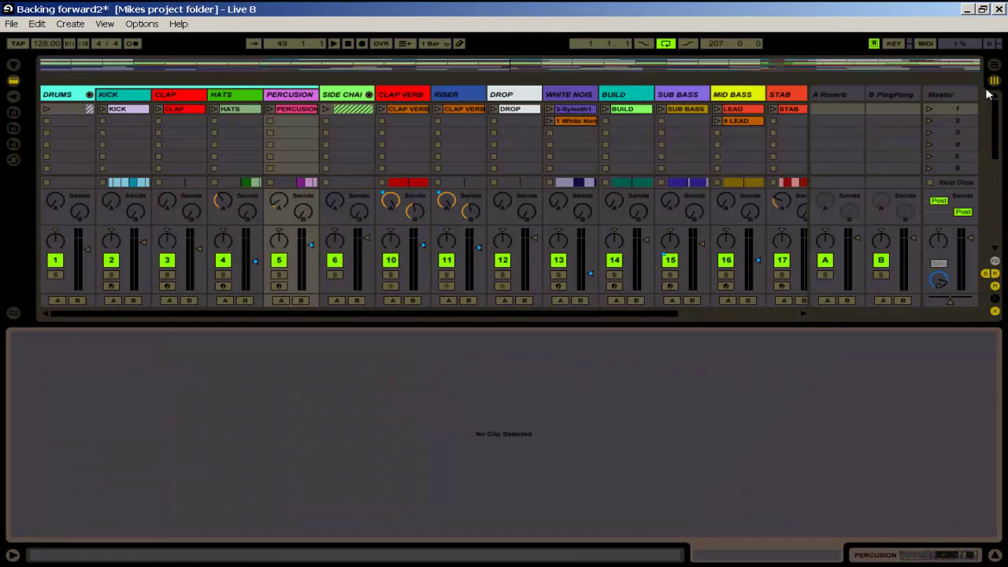
pyautogui.click(994, 65)
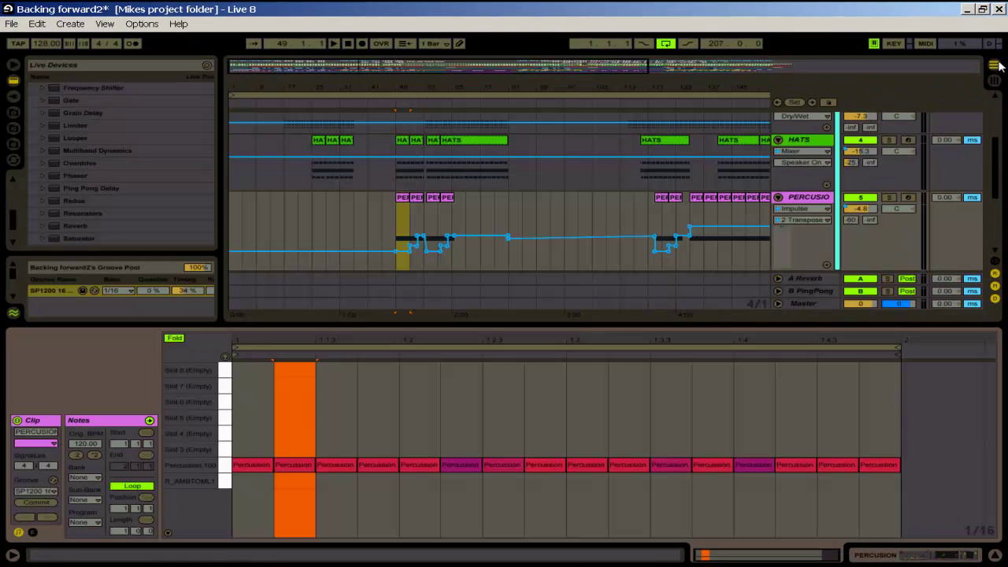
# Step: Hide the groove pool and fold the DRUMS group
pyautogui.click(13, 313)
pyautogui.moveTo(992, 154); pyautogui.dragTo(993, 117)
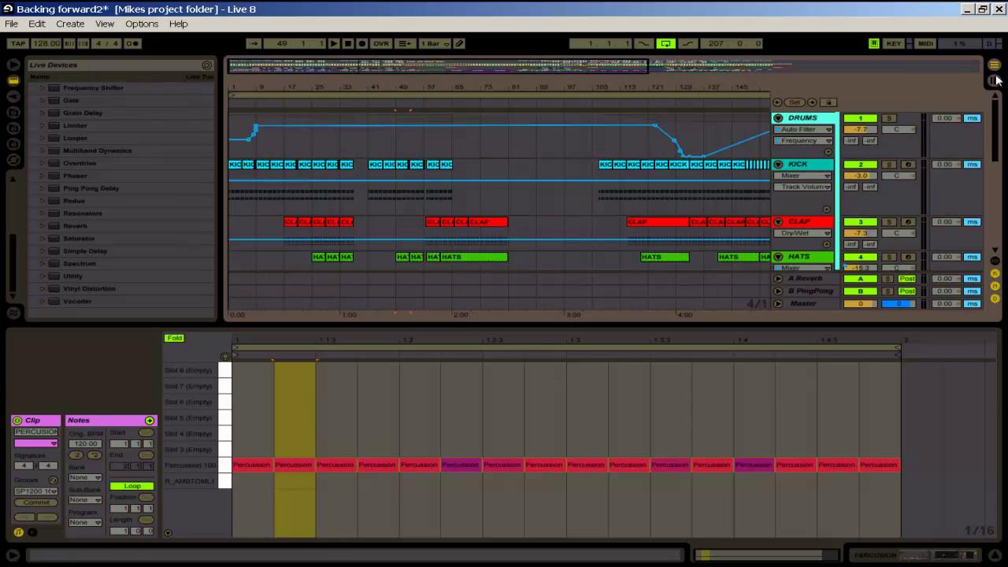
pyautogui.click(811, 116)
pyautogui.click(778, 118)
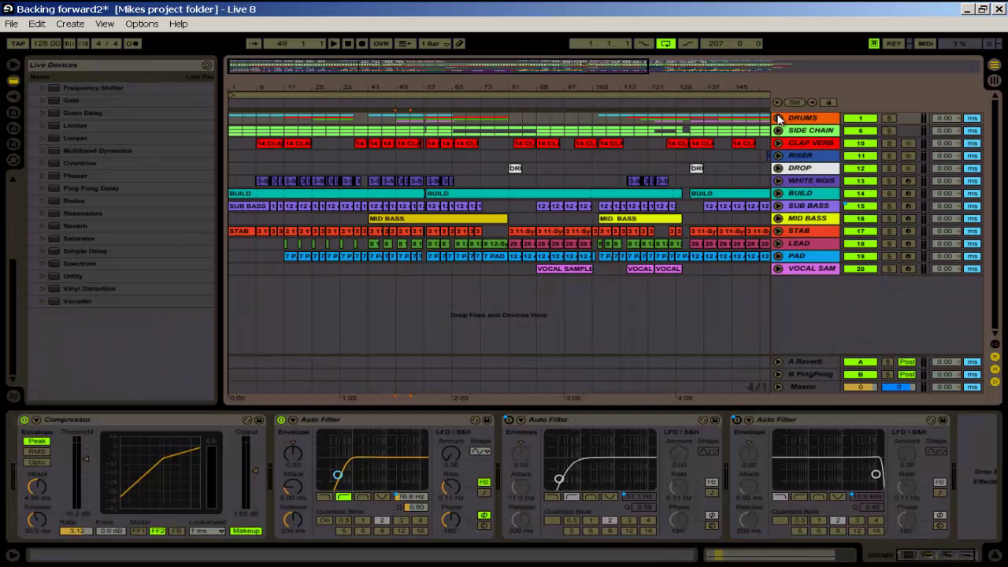
# Step: Unfold the SIDE CHAIN group and open the first SC 2 clip, selecting the kick notes on its first two beats
pyautogui.click(805, 132)
pyautogui.click(778, 131)
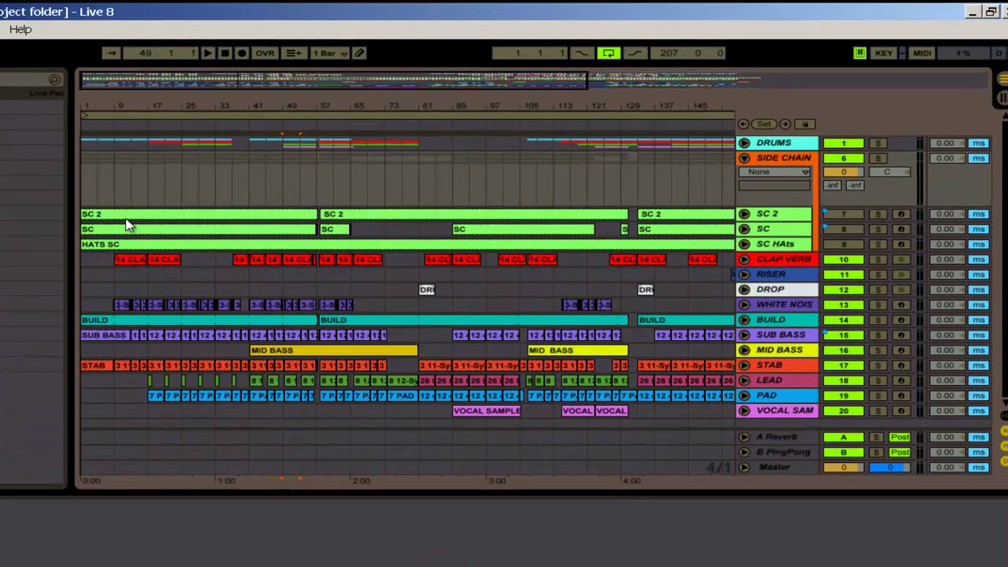
pyautogui.click(258, 177)
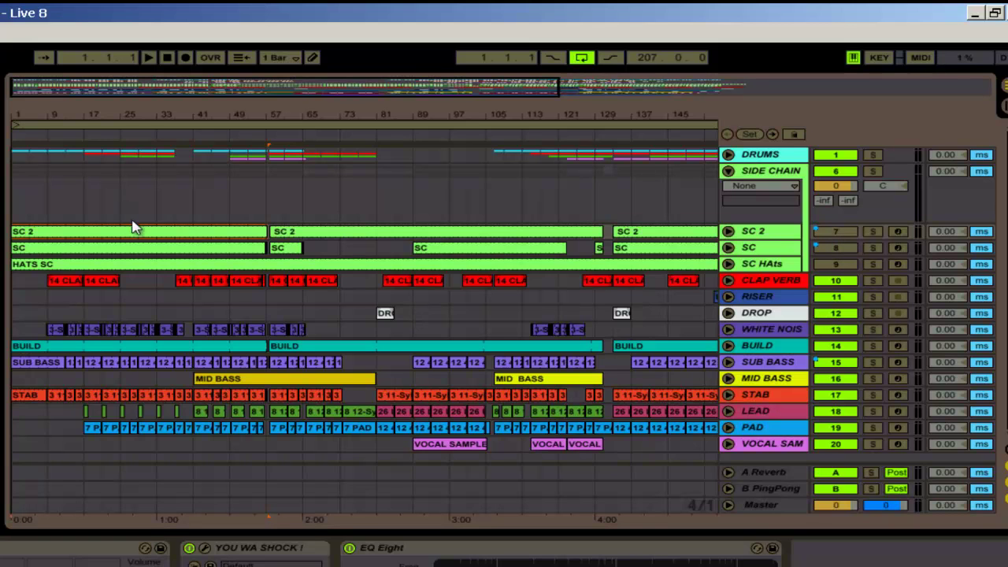
pyautogui.doubleClick(97, 231)
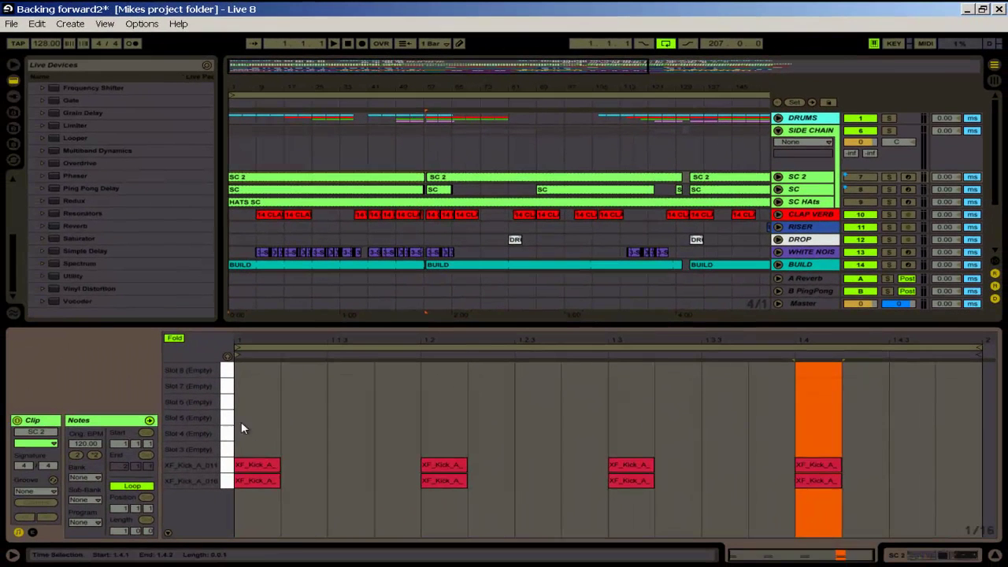
pyautogui.moveTo(241, 423); pyautogui.dragTo(344, 492)
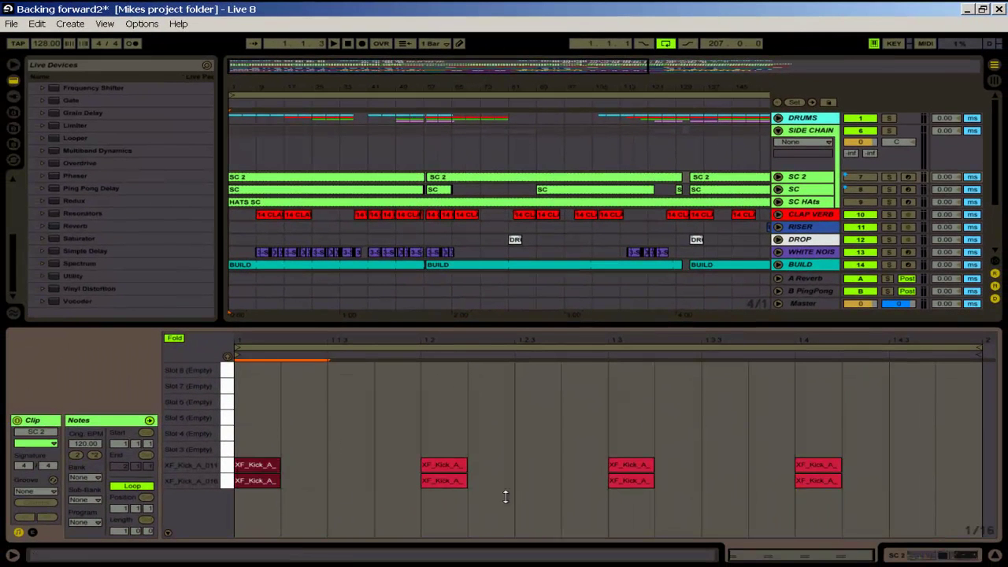
pyautogui.moveTo(360, 401); pyautogui.dragTo(480, 524)
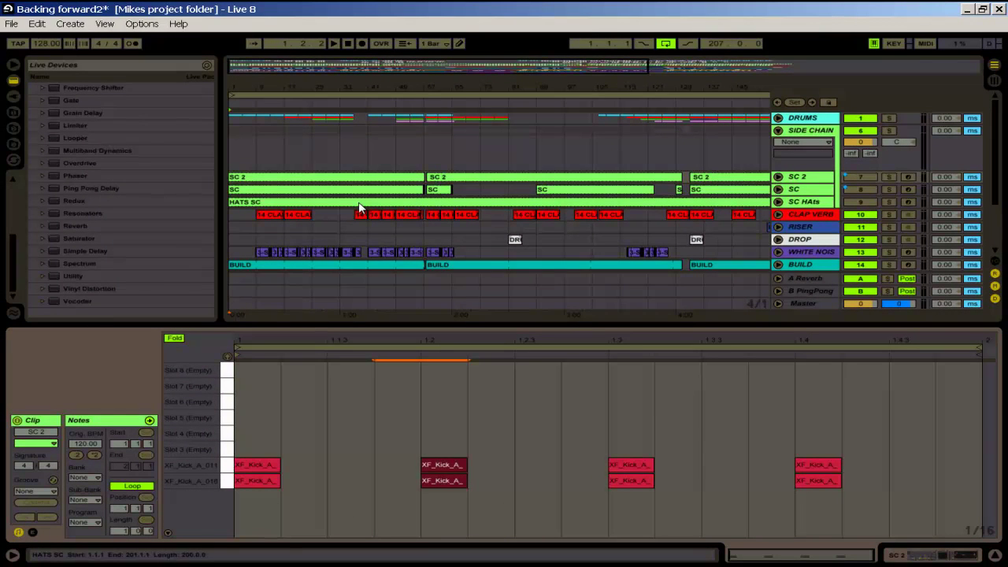
# Step: Select the SC HAts track and open the HATS SC clip to examine its Hat 35 note pattern
pyautogui.click(805, 189)
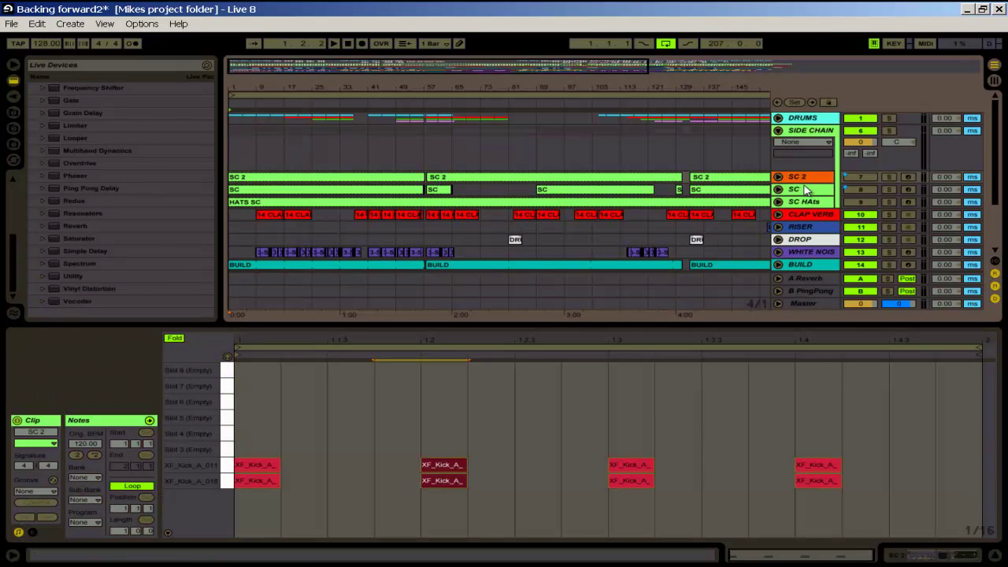
pyautogui.click(811, 202)
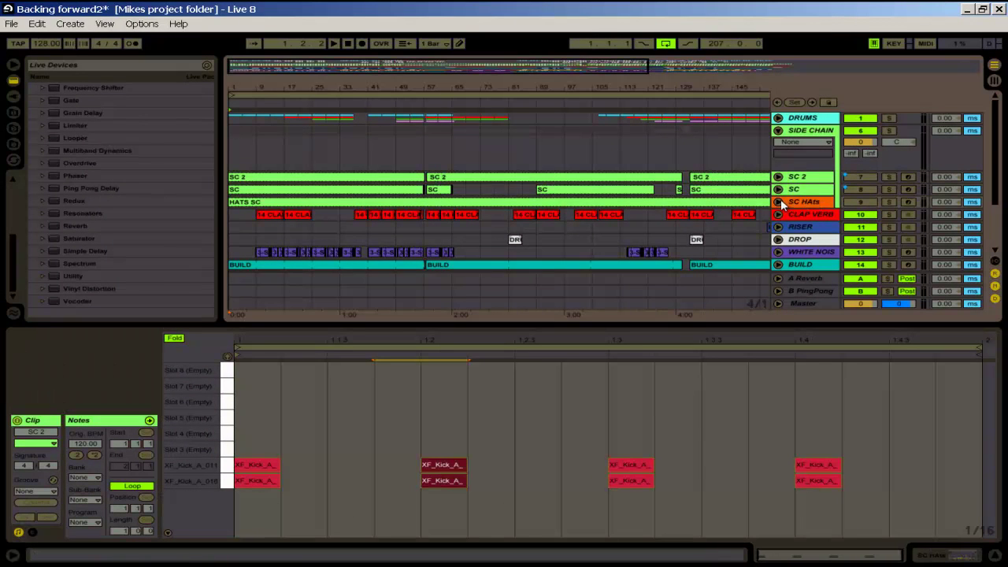
pyautogui.doubleClick(706, 204)
pyautogui.moveTo(263, 416)
pyautogui.mouseDown()
pyautogui.moveTo(477, 487)
pyautogui.moveTo(943, 489)
pyautogui.mouseUp()
pyautogui.click(436, 402)
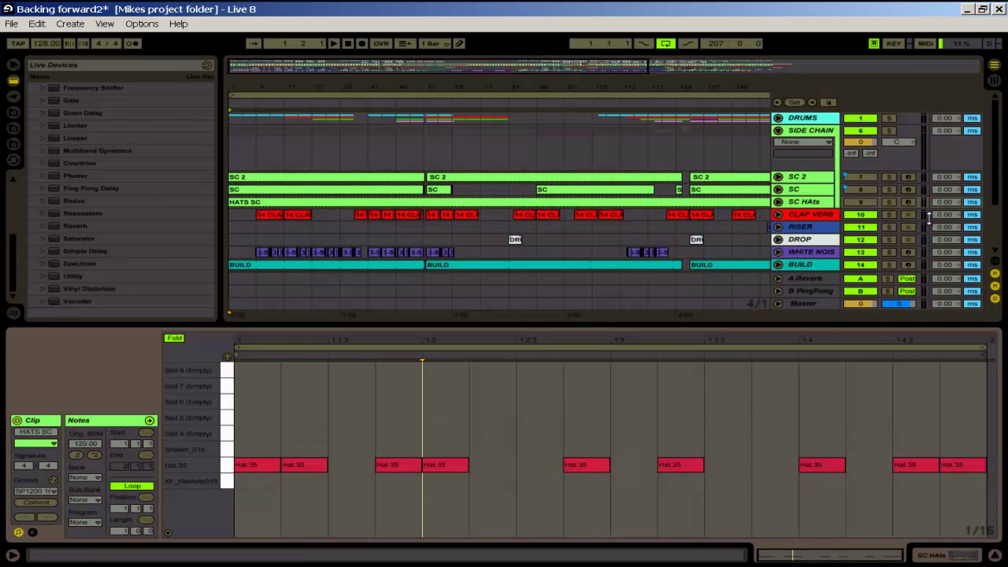
# Step: Show the VOCAL SAM track's Gate, Reverb and Auto Filter devices, and fold the SIDE CHAIN group
pyautogui.scroll(-5, 976, 209)
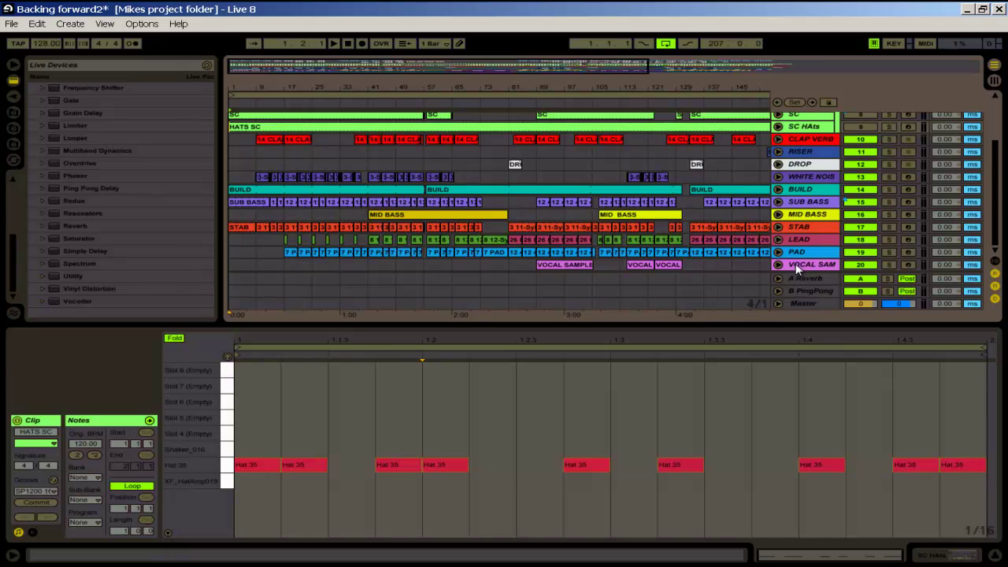
pyautogui.click(794, 263)
pyautogui.moveTo(891, 558); pyautogui.dragTo(1002, 556)
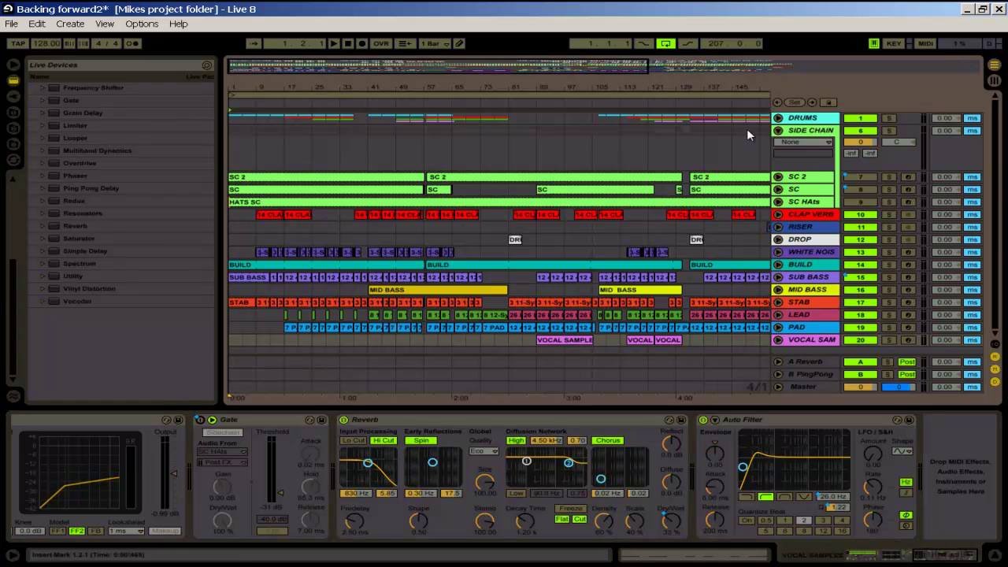
pyautogui.click(778, 130)
# Step: Unfold the CLAP VERB track and select its first clip at bar 9
pyautogui.click(811, 144)
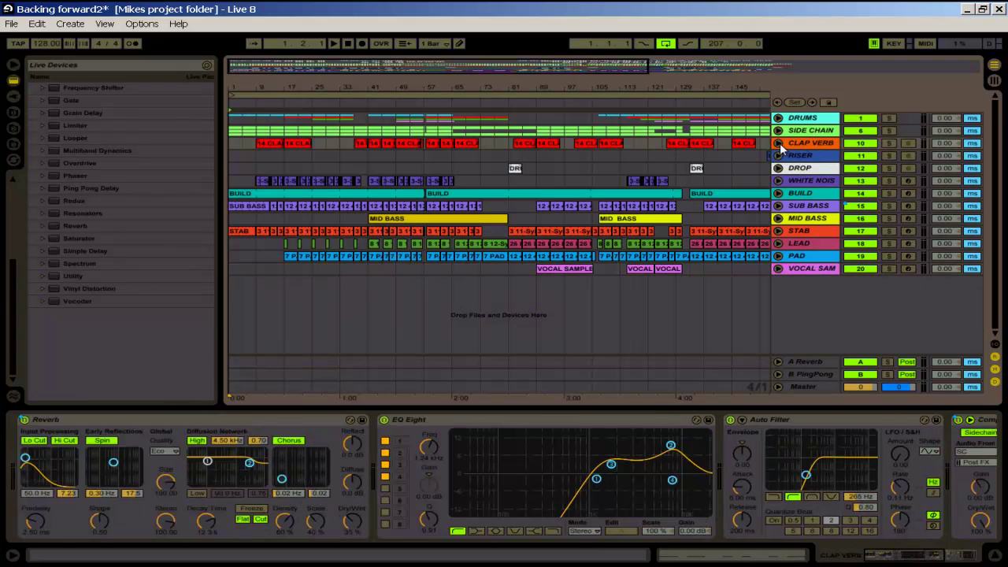
pyautogui.click(779, 143)
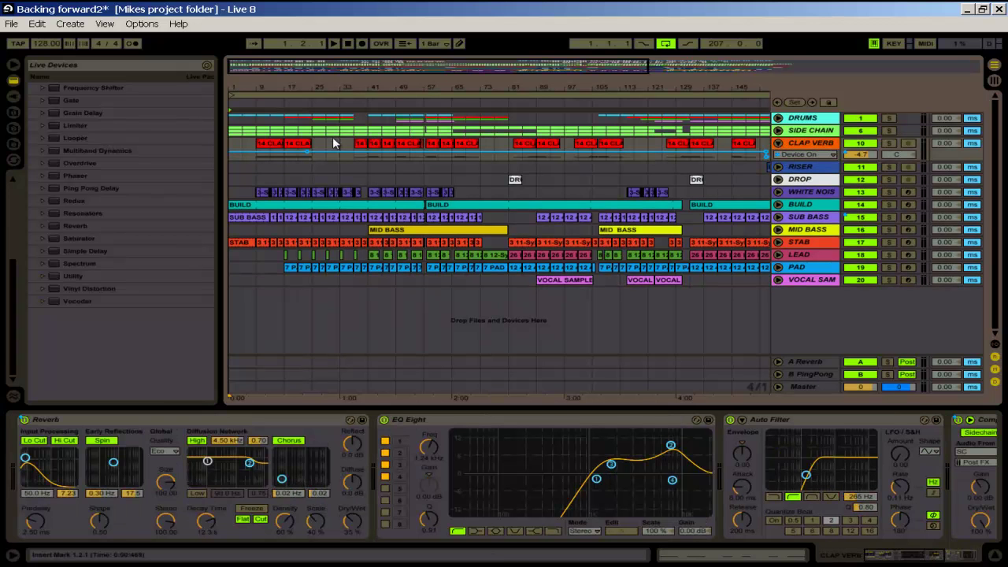
pyautogui.click(277, 144)
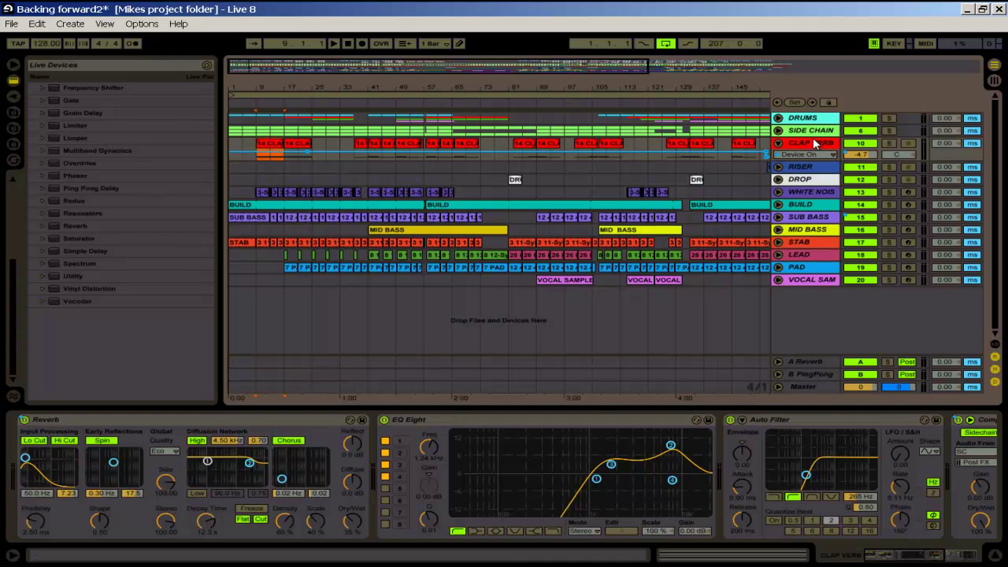
# Step: View the CLAP VERB device chain through to the sidechained Compressor, and fold the track
pyautogui.click(928, 558)
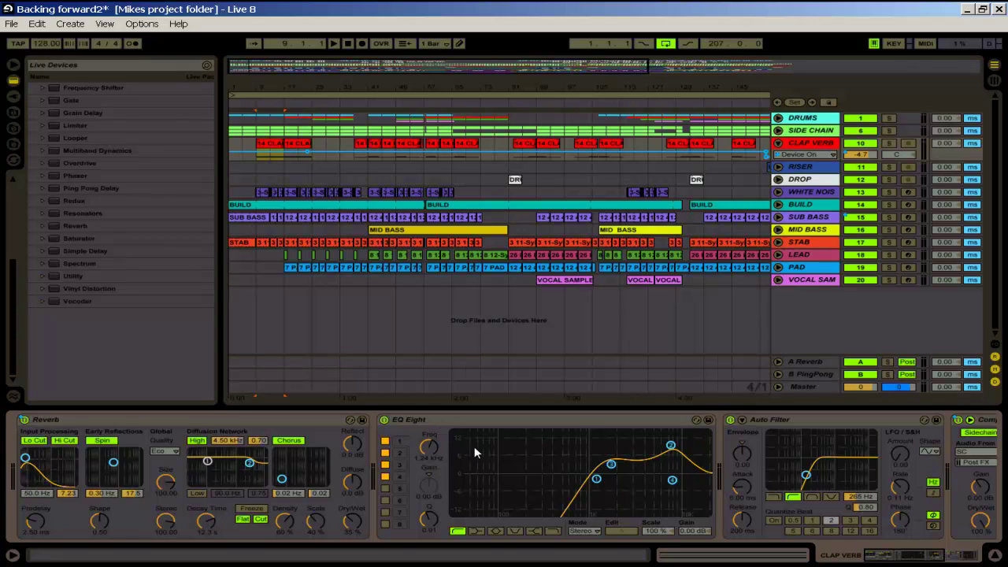
pyautogui.click(573, 420)
pyautogui.moveTo(878, 559); pyautogui.dragTo(898, 557)
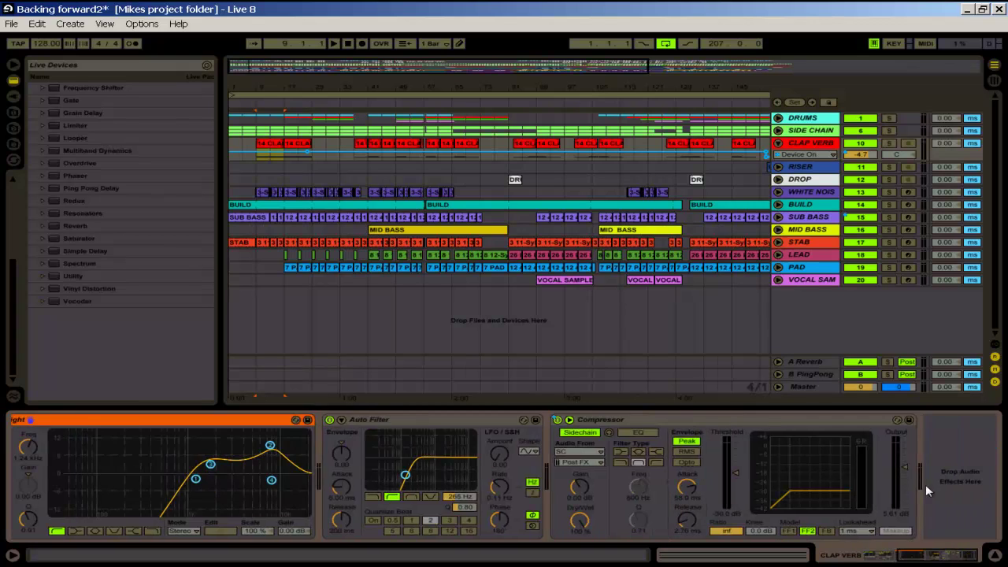
pyautogui.click(778, 144)
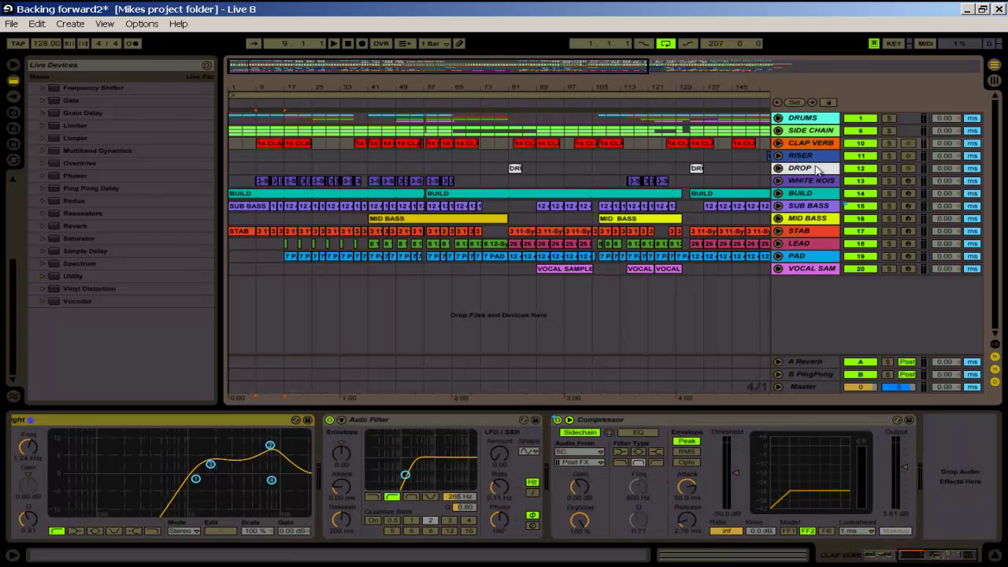
# Step: Select the RISER track and locate its clip at bar 155 in the arrangement
pyautogui.click(803, 157)
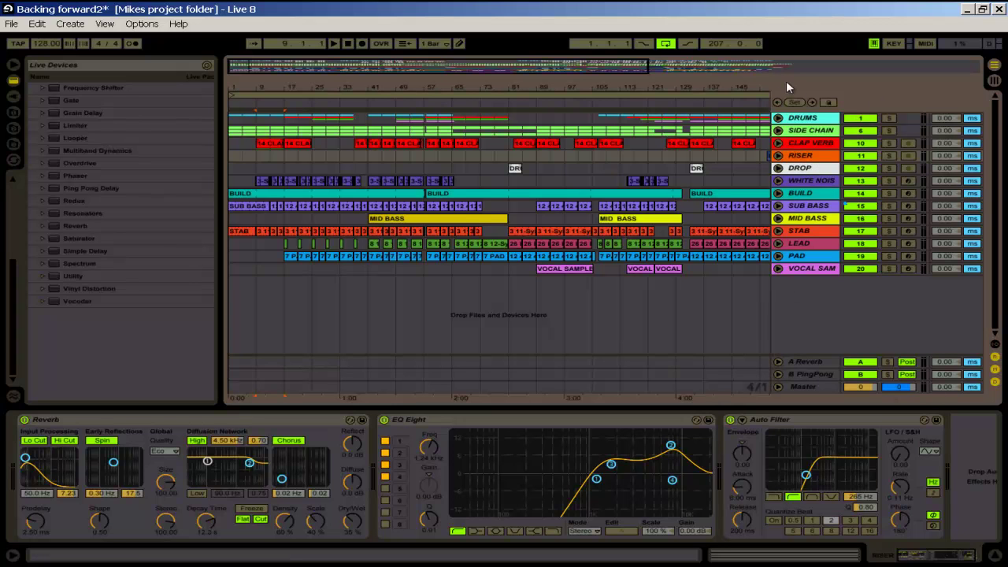
pyautogui.moveTo(715, 82); pyautogui.dragTo(716, 98)
pyautogui.click(628, 157)
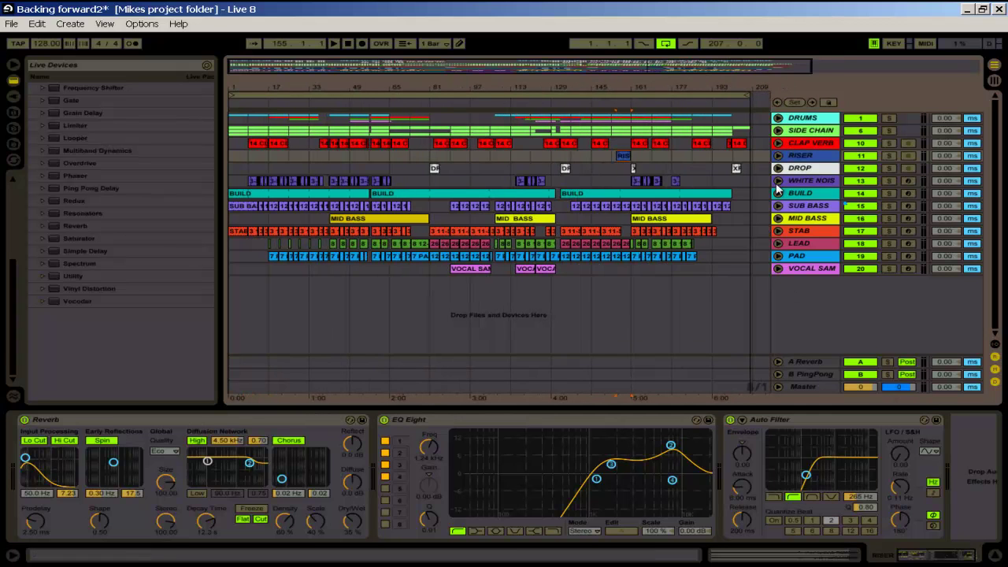
pyautogui.moveTo(640, 89); pyautogui.dragTo(639, 97)
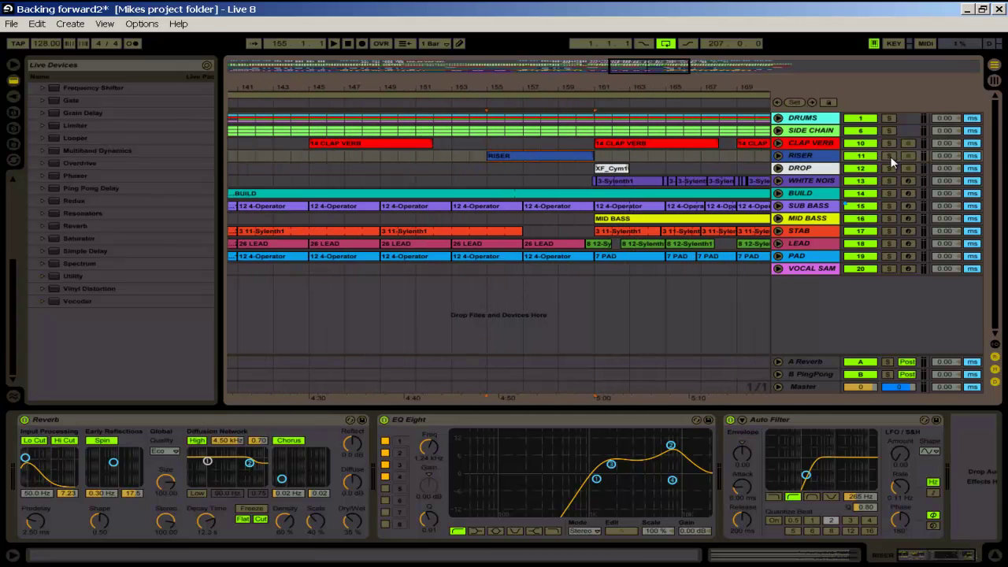
# Step: Audition the RISER clip from bar 155 with its track soloed, unsolo it at the bar 161 drop, and stop playback
pyautogui.click(889, 155)
pyautogui.click(481, 110)
pyautogui.press('space')
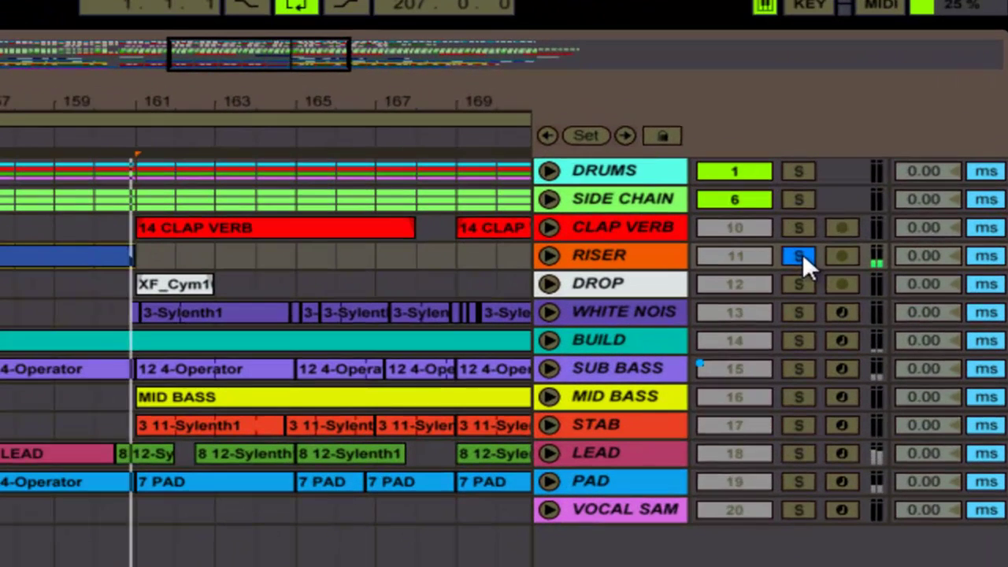
pyautogui.click(889, 155)
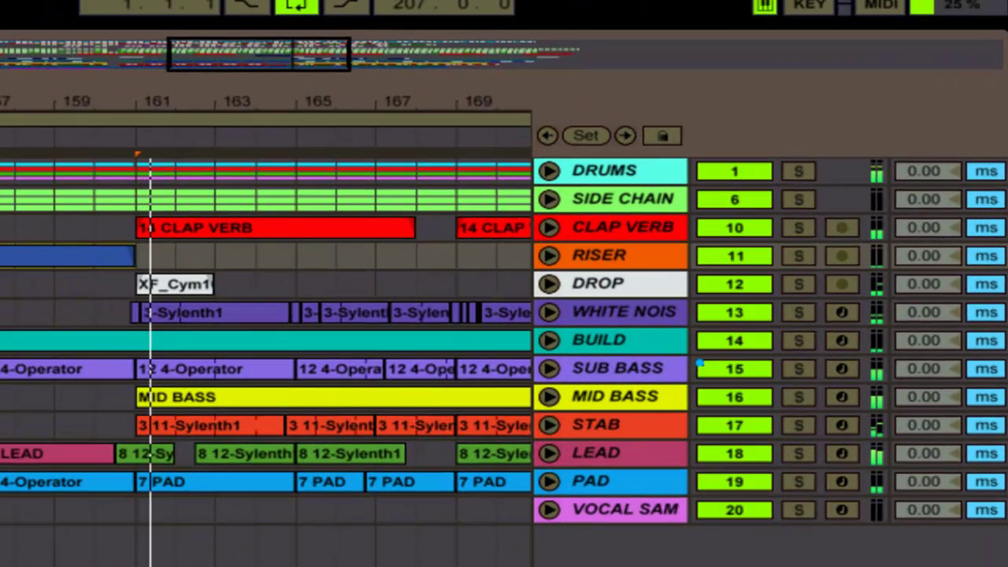
pyautogui.press('space')
# Step: Examine the DROP clip at bar 81, and open the WHITE NOIS clip at bar 53 to view its notes
pyautogui.moveTo(106, 100); pyautogui.dragTo(26, 100)
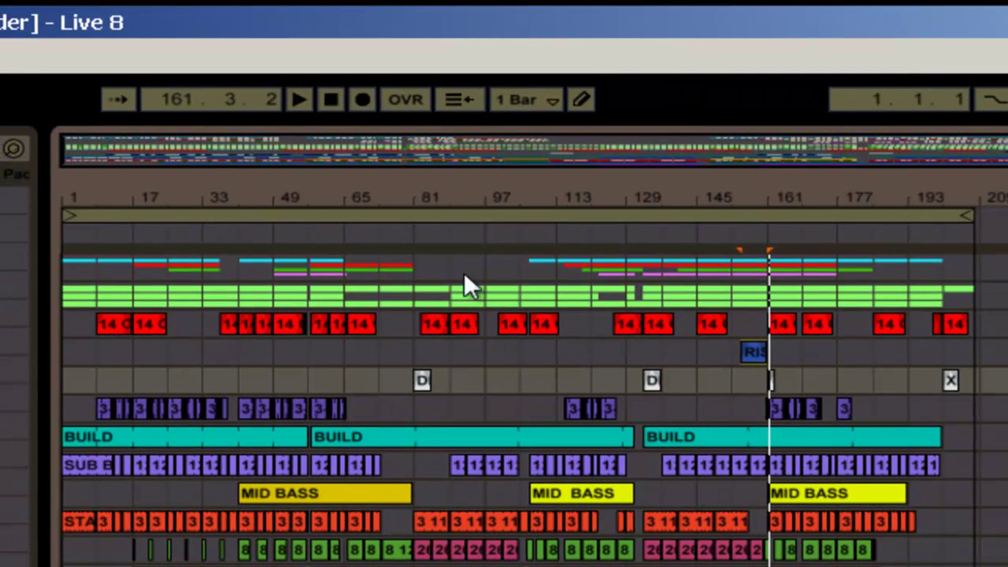
pyautogui.moveTo(426, 200); pyautogui.dragTo(431, 312)
pyautogui.press('Down')
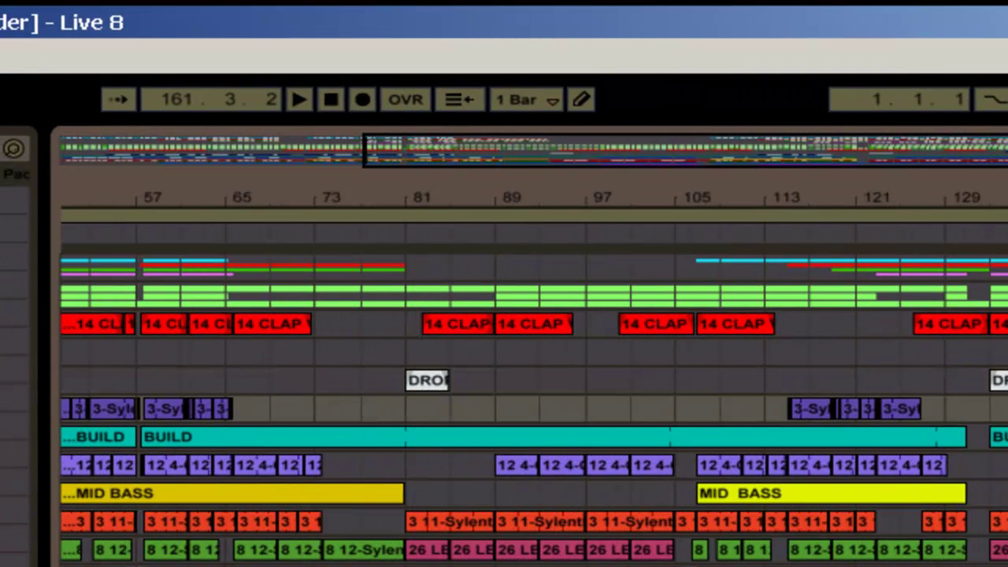
pyautogui.click(101, 405)
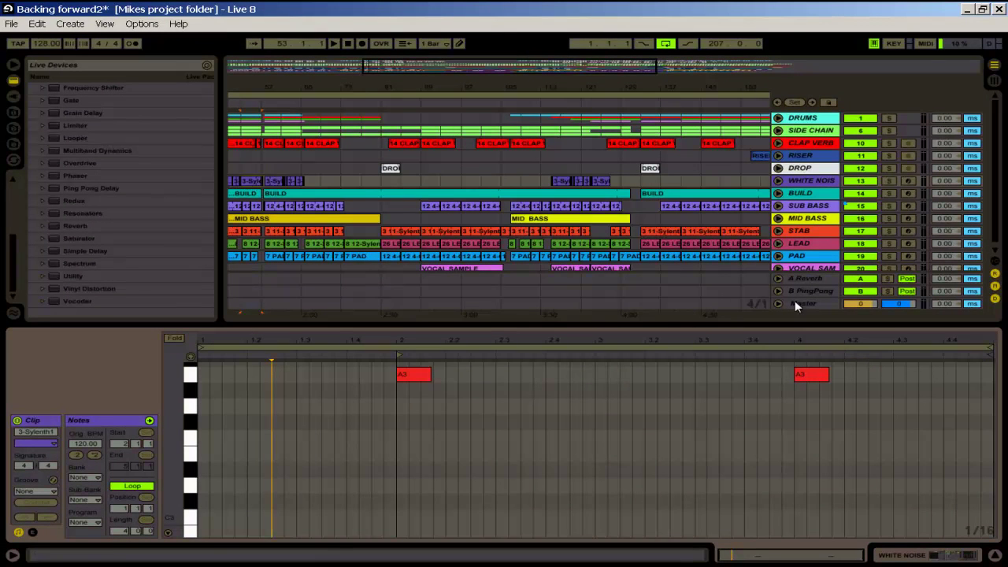
# Step: View the device chains of the BUILD and SUB BASS tracks, including each one's Operator and EQ Eight
pyautogui.doubleClick(822, 195)
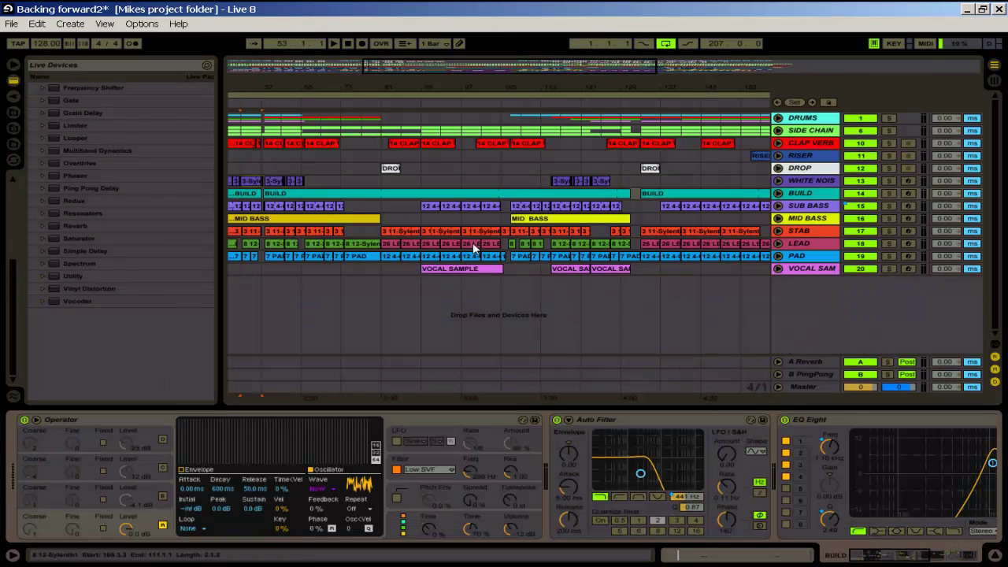
pyautogui.moveTo(276, 93); pyautogui.dragTo(279, 88)
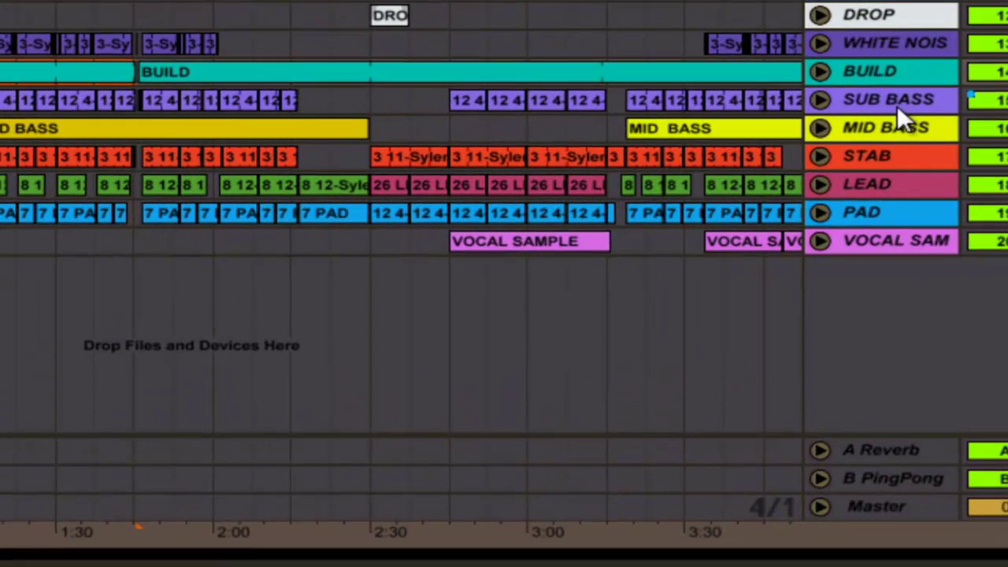
pyautogui.click(899, 95)
pyautogui.click(235, 198)
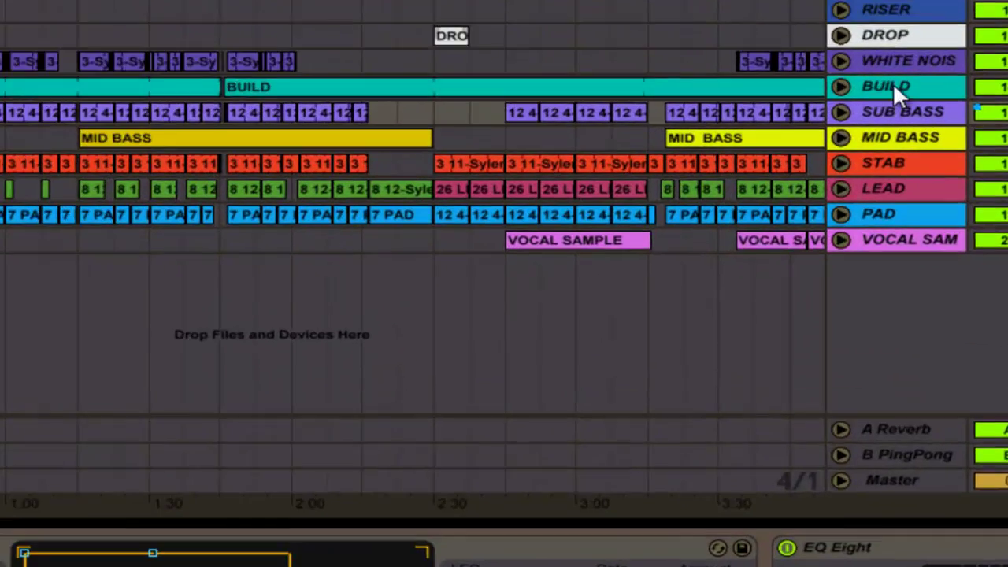
pyautogui.click(800, 193)
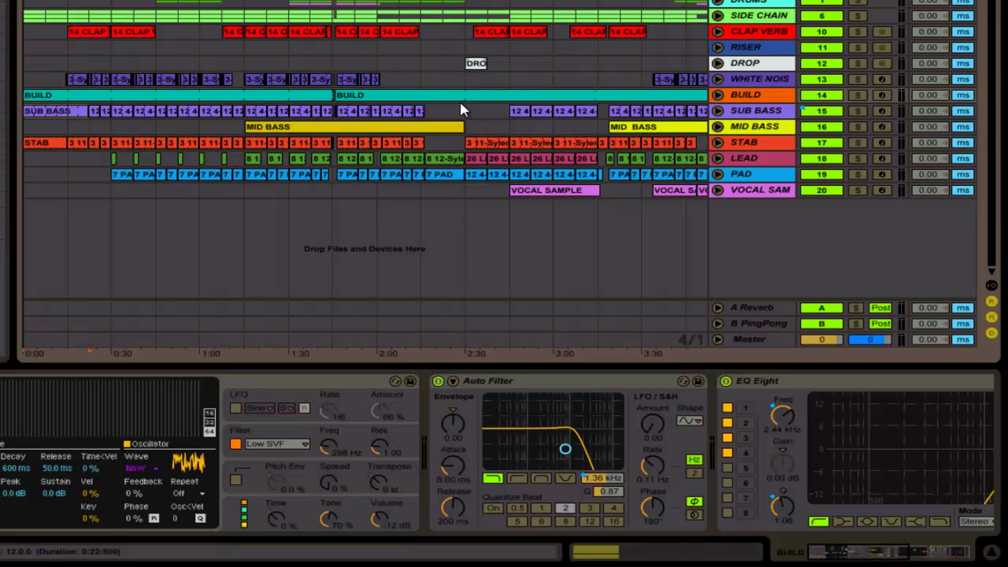
pyautogui.click(761, 115)
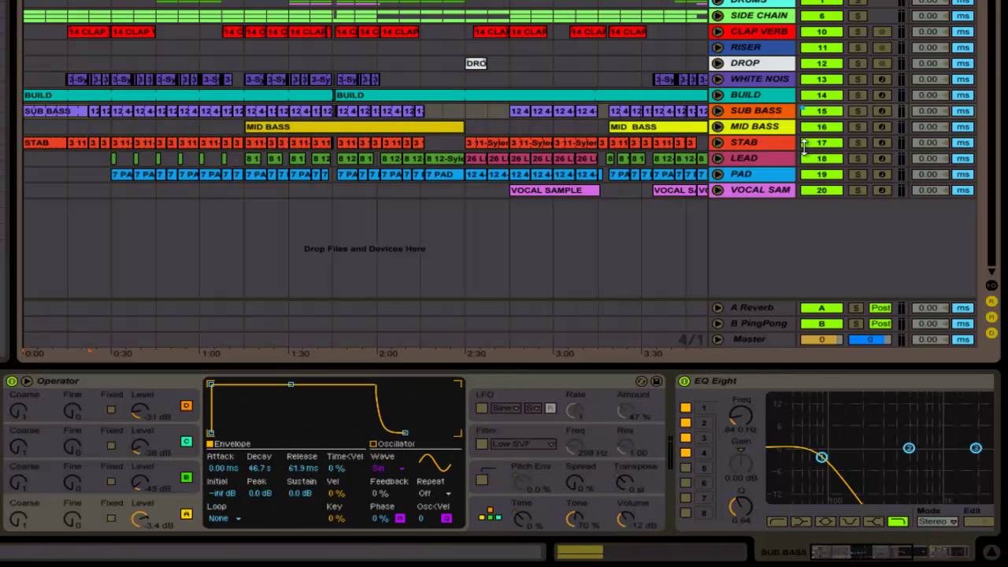
# Step: View the MID BASS track's sidechained Compressor and the STAB track's EQ Eight and PingPong devices, and open the first STAB clip's notes
pyautogui.click(774, 129)
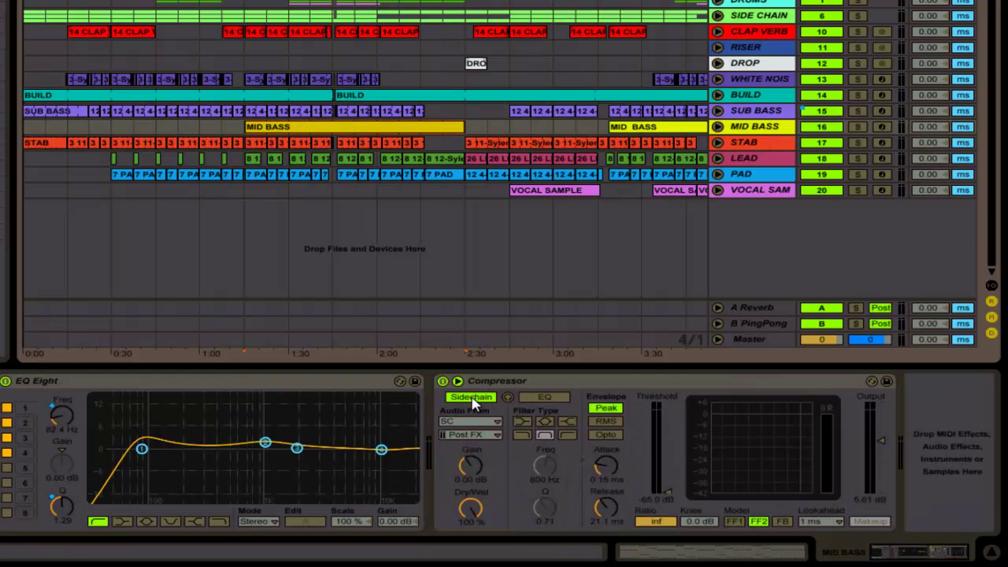
pyautogui.click(728, 145)
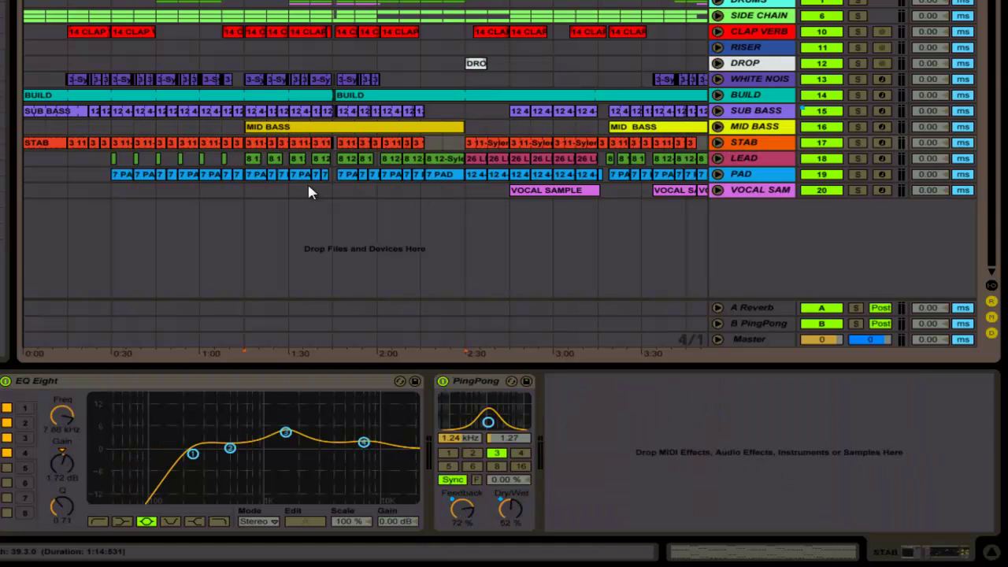
pyautogui.doubleClick(31, 146)
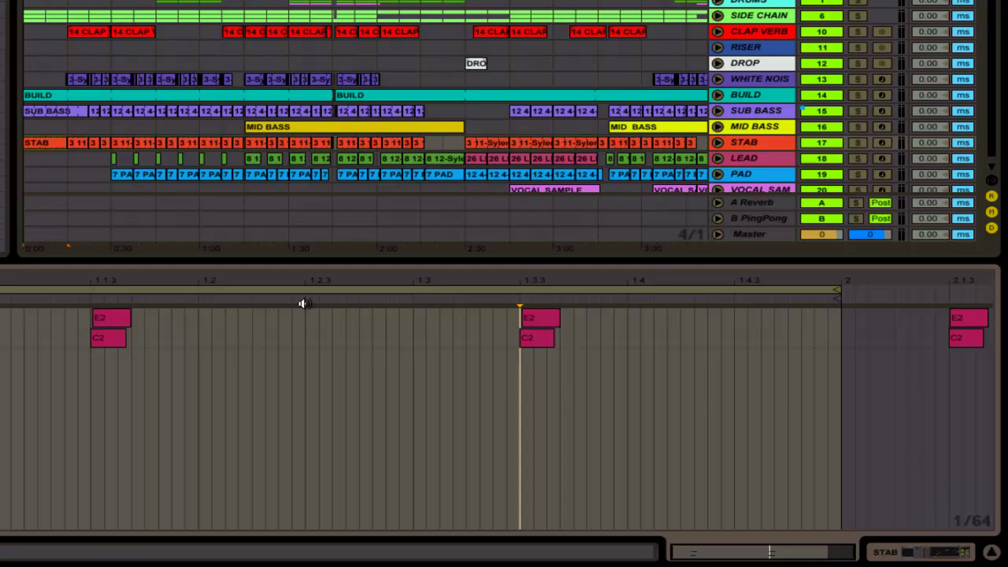
pyautogui.click(748, 147)
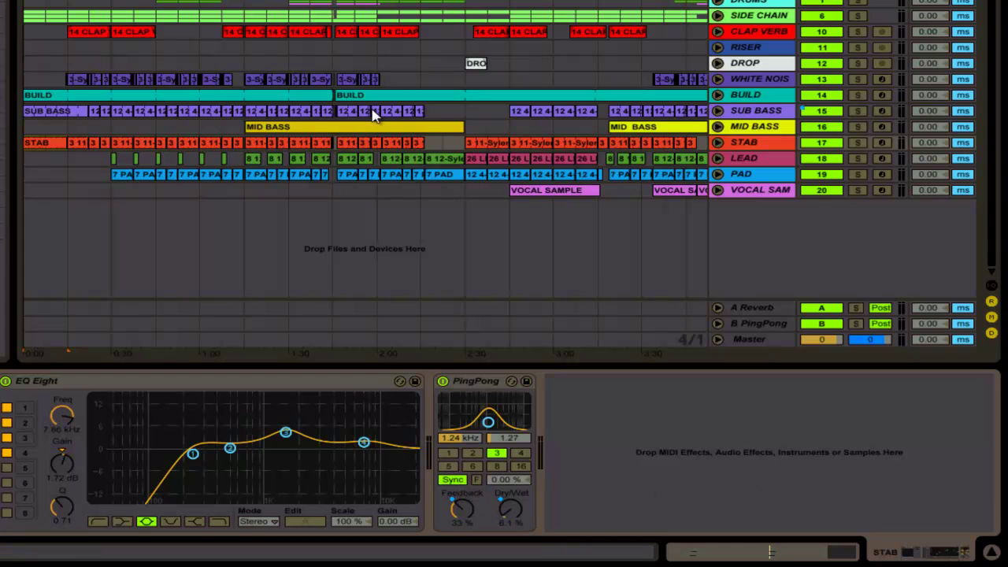
pyautogui.click(346, 130)
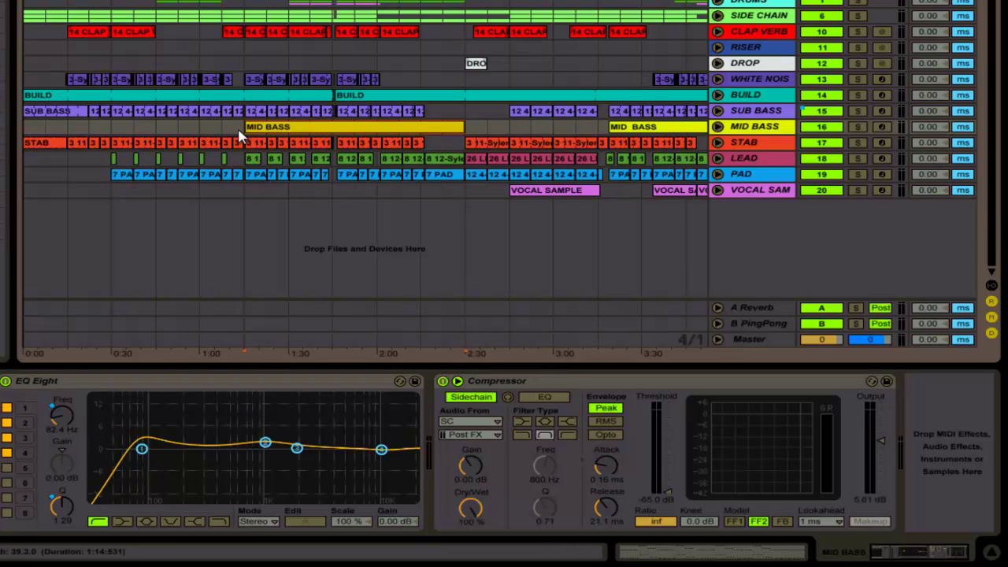
# Step: Select the LEAD track and compare the note patterns of its successive green clips from bar 41 onward
pyautogui.click(764, 159)
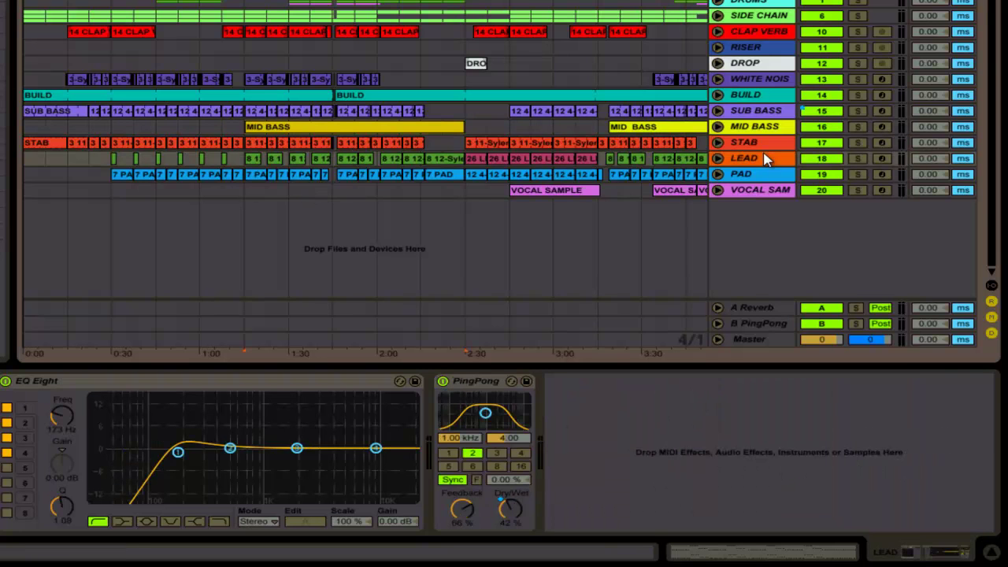
pyautogui.doubleClick(255, 158)
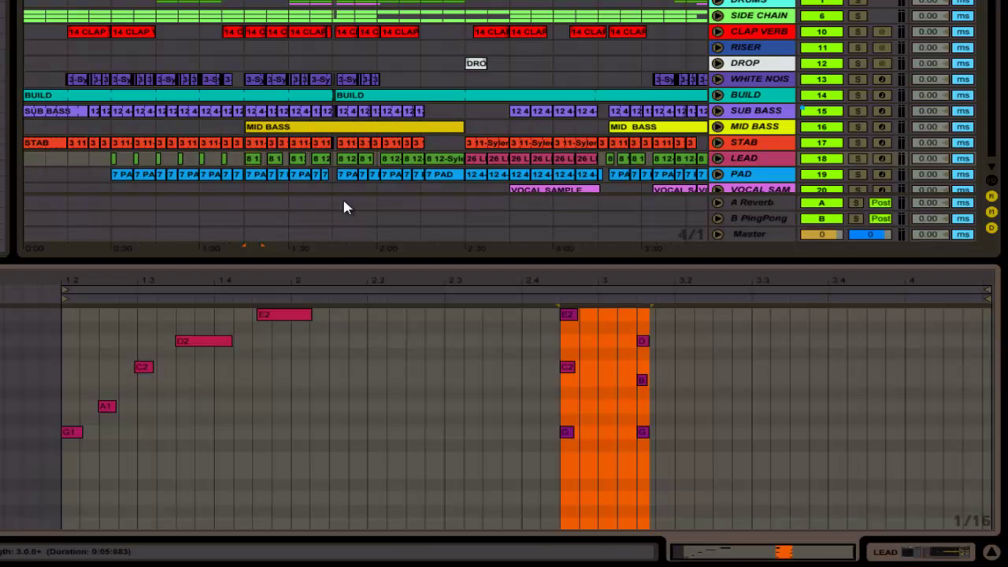
pyautogui.click(278, 160)
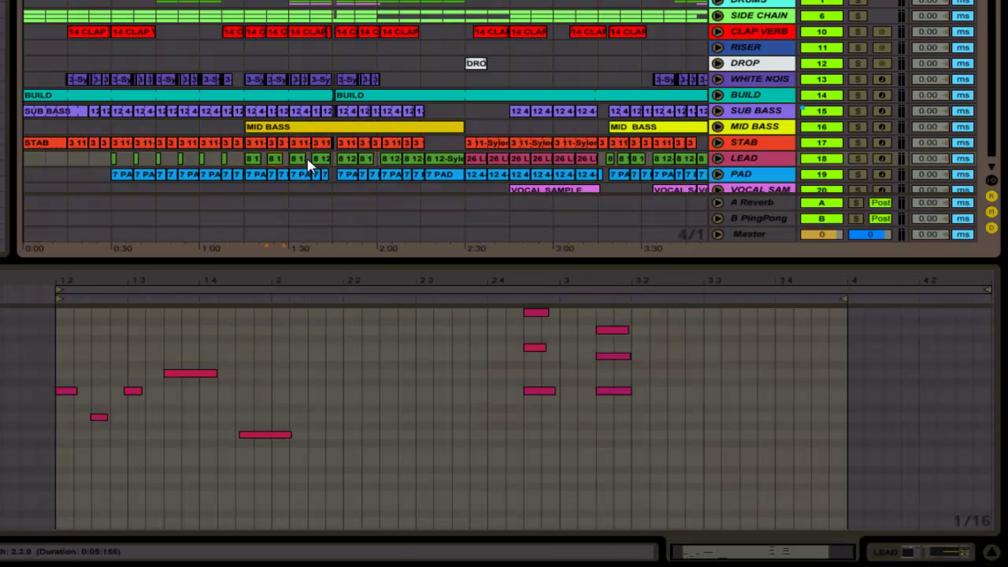
pyautogui.click(303, 159)
pyautogui.click(338, 168)
pyautogui.click(360, 167)
pyautogui.click(380, 167)
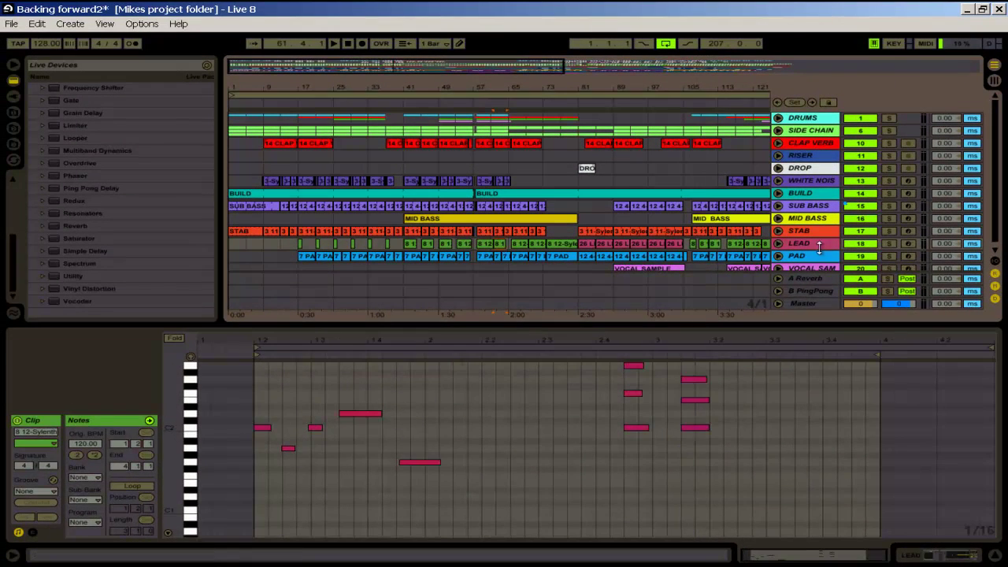
# Step: Show the LEAD track's devices, close its Sylenth1 plug-in window, and restore the overridden automation with Back to Arrangement
pyautogui.click(816, 250)
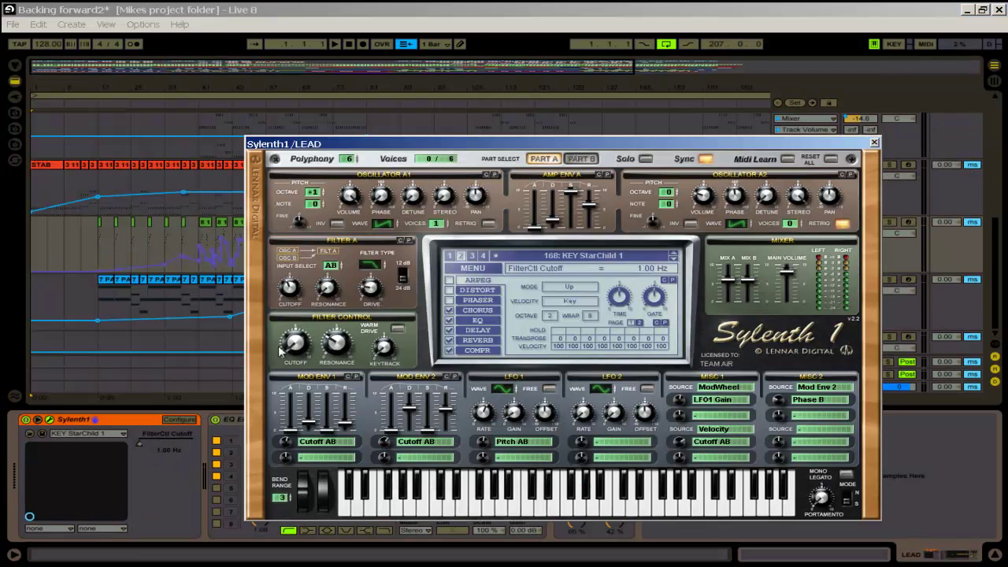
pyautogui.click(873, 143)
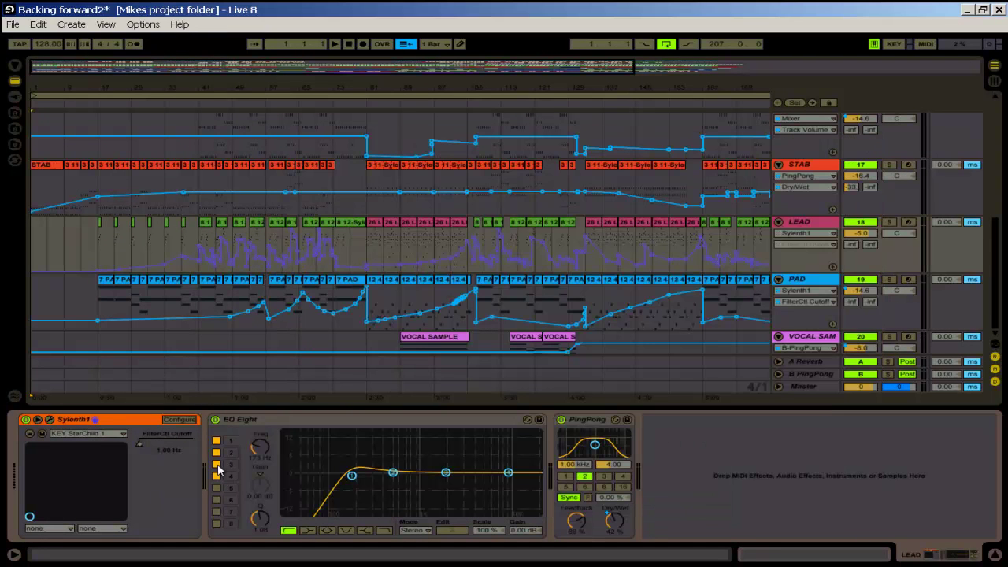
pyautogui.click(406, 43)
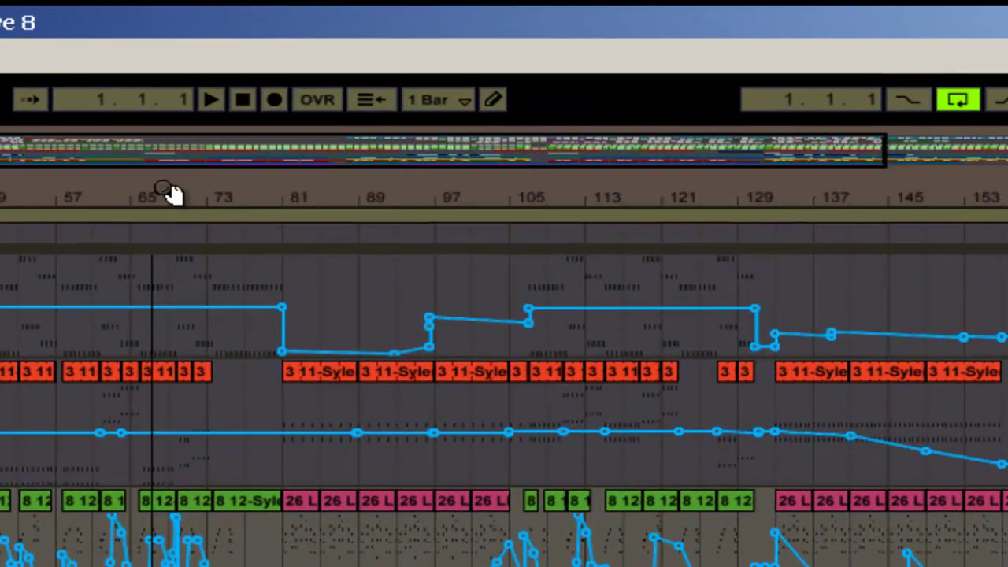
pyautogui.moveTo(172, 194); pyautogui.dragTo(156, 193)
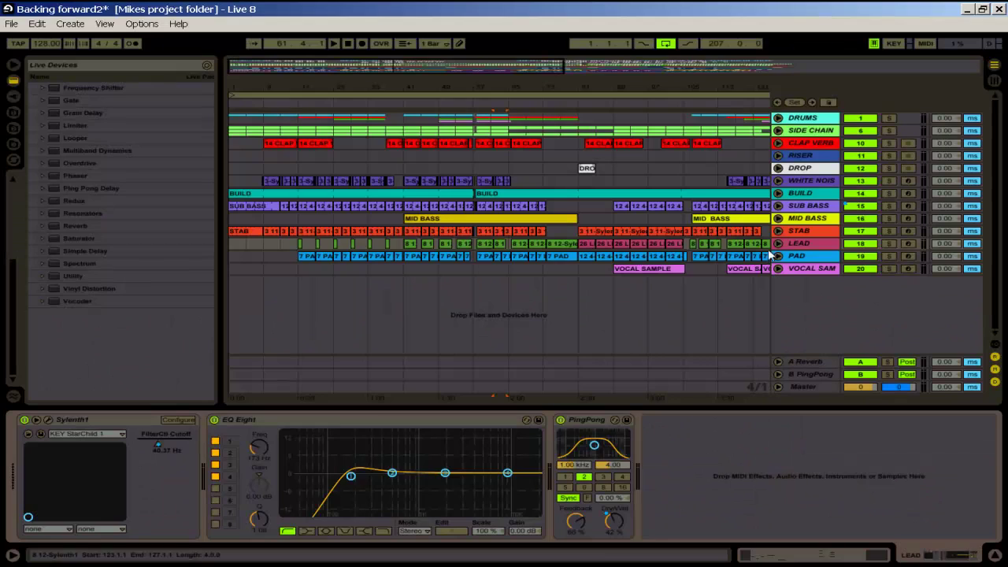
# Step: View the PAD track's devices through to the sidechained Compressor, and the VOCAL SAM chain from its LC AH C3 F sampler to Auto Filter
pyautogui.click(811, 268)
pyautogui.click(809, 255)
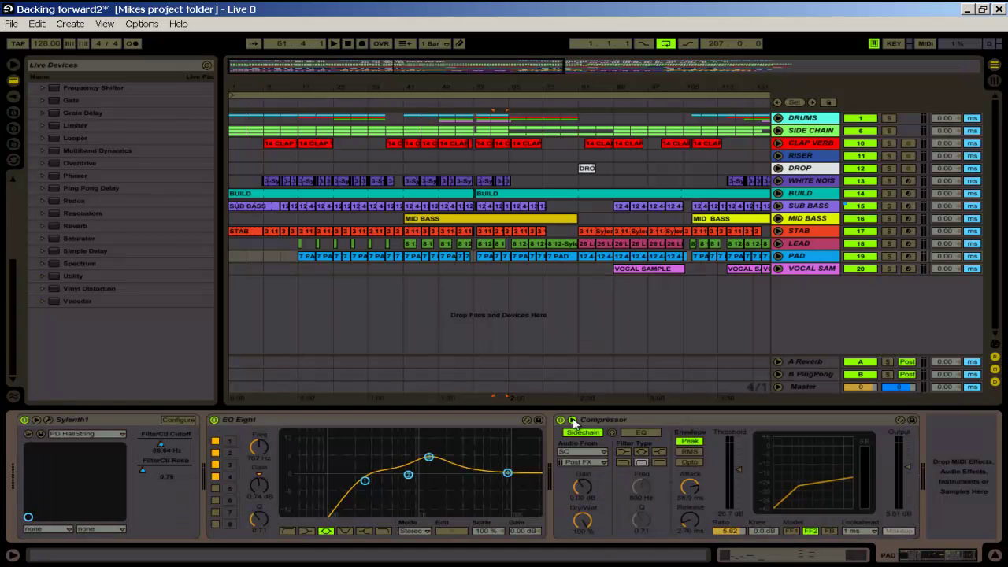
pyautogui.click(806, 271)
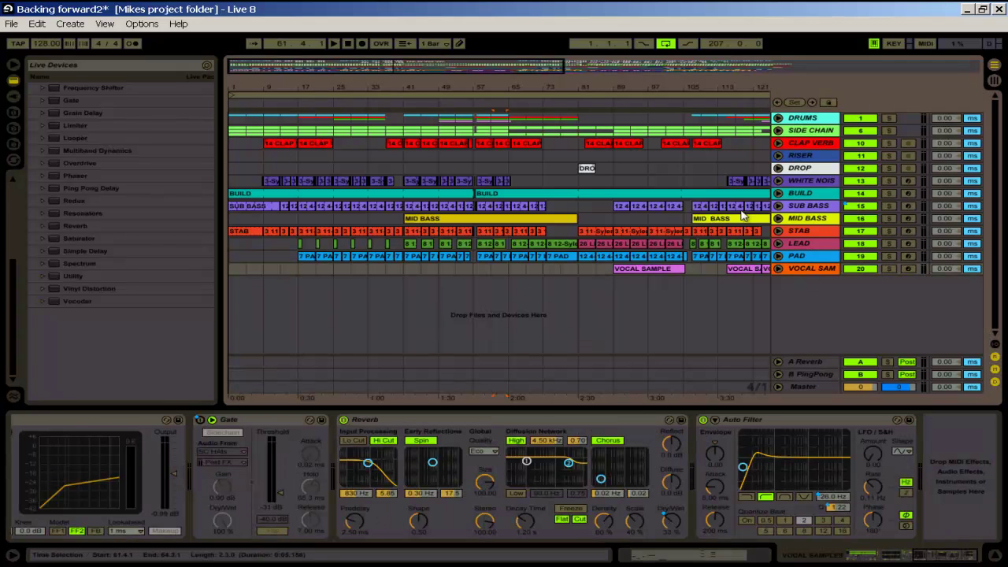
pyautogui.click(809, 259)
pyautogui.click(809, 269)
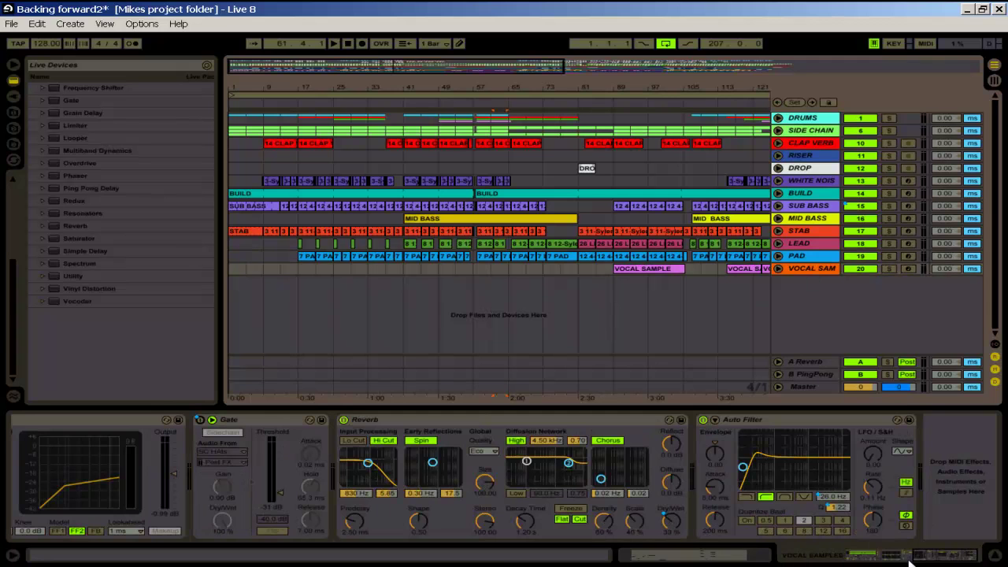
pyautogui.moveTo(913, 558); pyautogui.dragTo(850, 554)
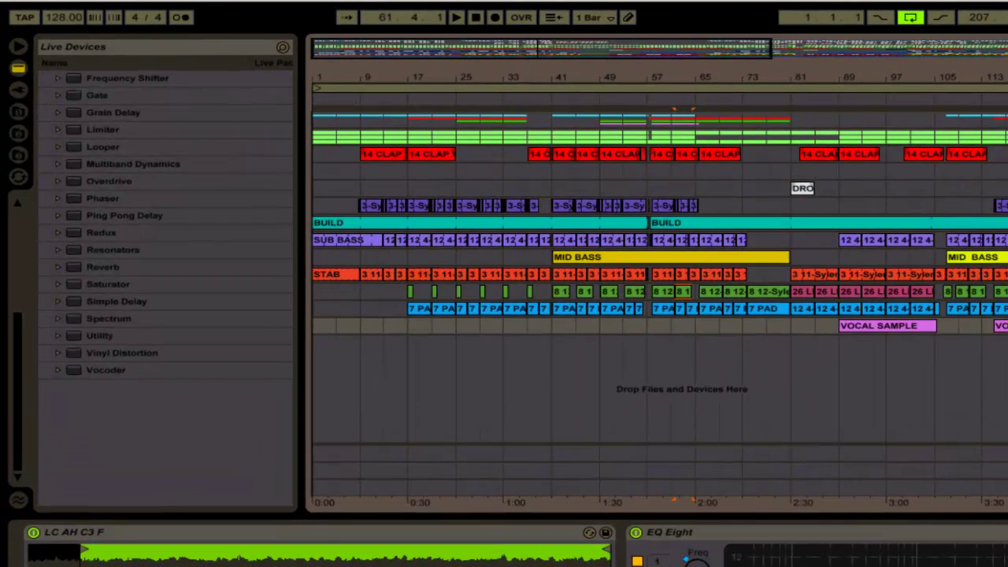
pyautogui.moveTo(848, 300); pyautogui.dragTo(572, 317)
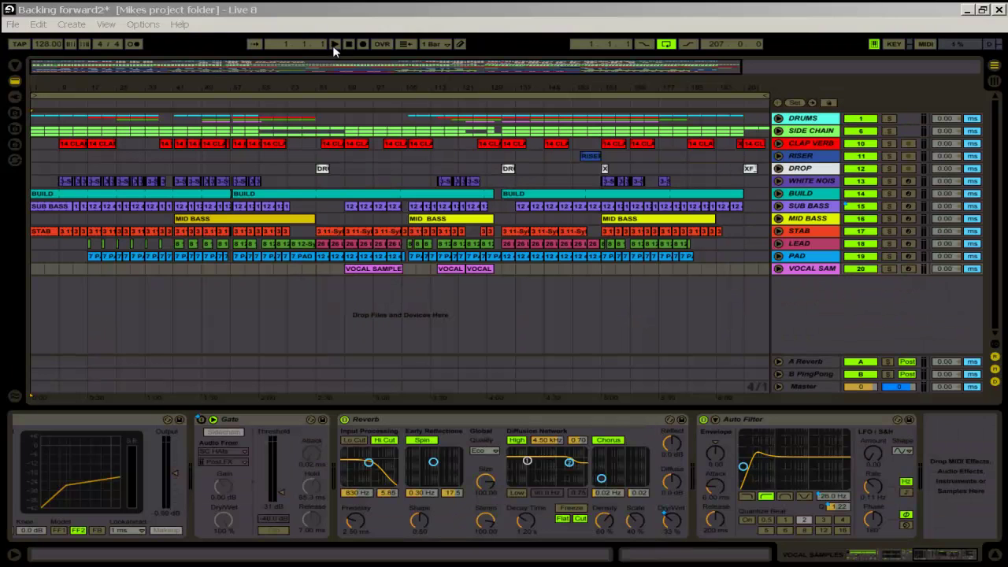
# Step: Play the arrangement from bar 1, unfold the DRUMS group, and open a KICK clip to view its notes in an enlarged editor
pyautogui.click(335, 44)
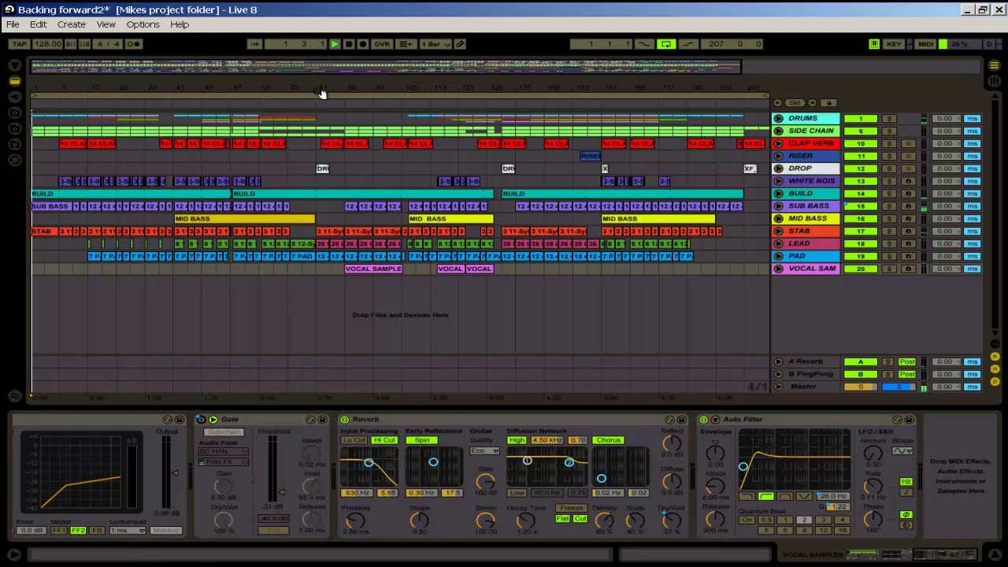
pyautogui.click(778, 118)
pyautogui.doubleClick(48, 201)
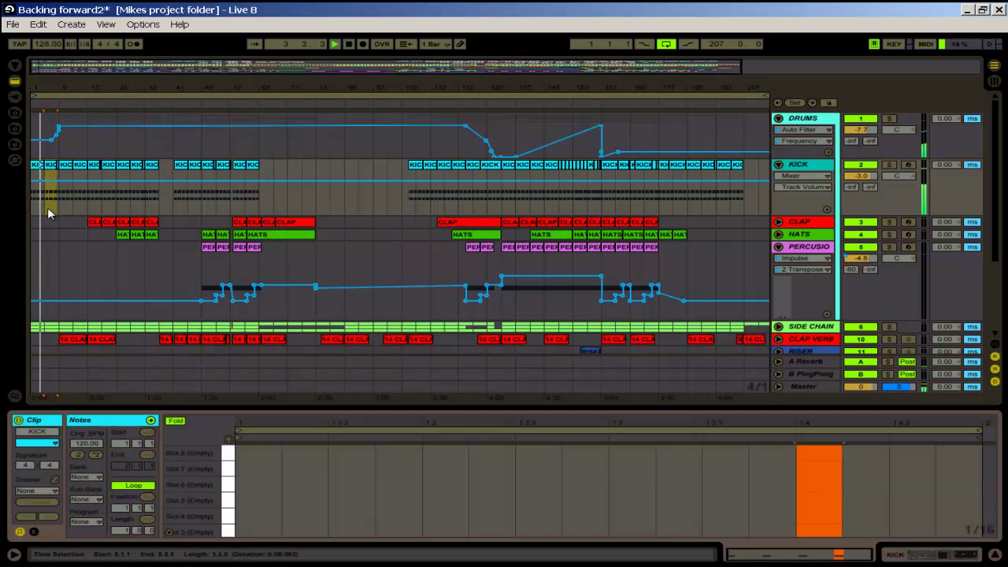
pyautogui.moveTo(475, 407); pyautogui.dragTo(480, 370)
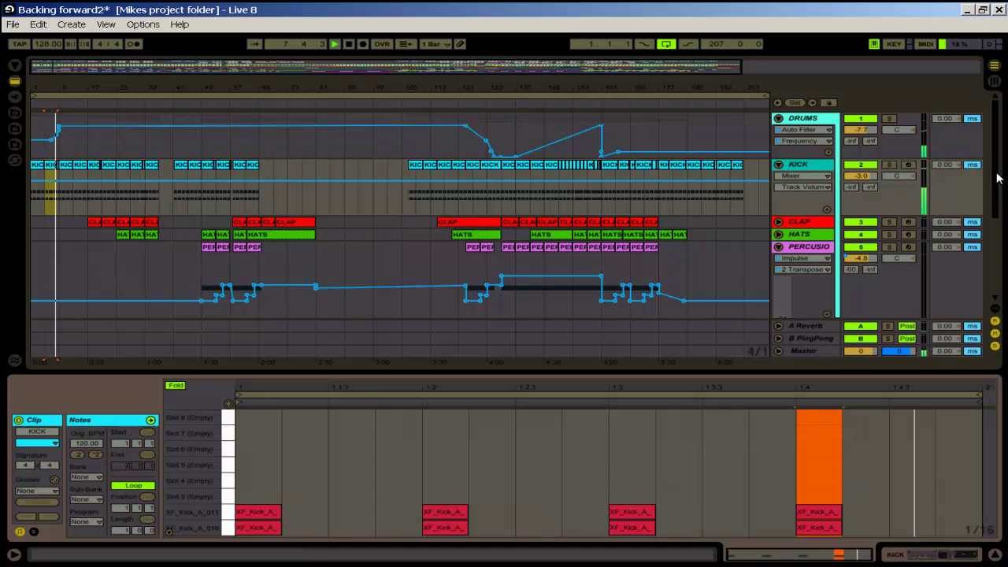
pyautogui.scroll(-5, 996, 180)
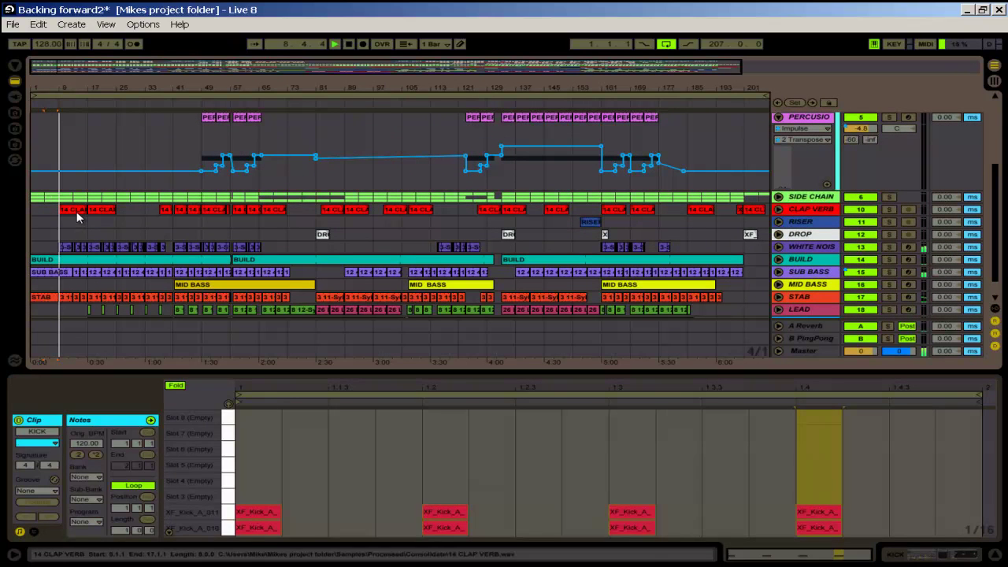
# Step: Inspect the CLAP VERB clip at bar 9 and the notes of successive STAB clips, and unfold STAB's PingPong Dry/Wet automation
pyautogui.click(76, 211)
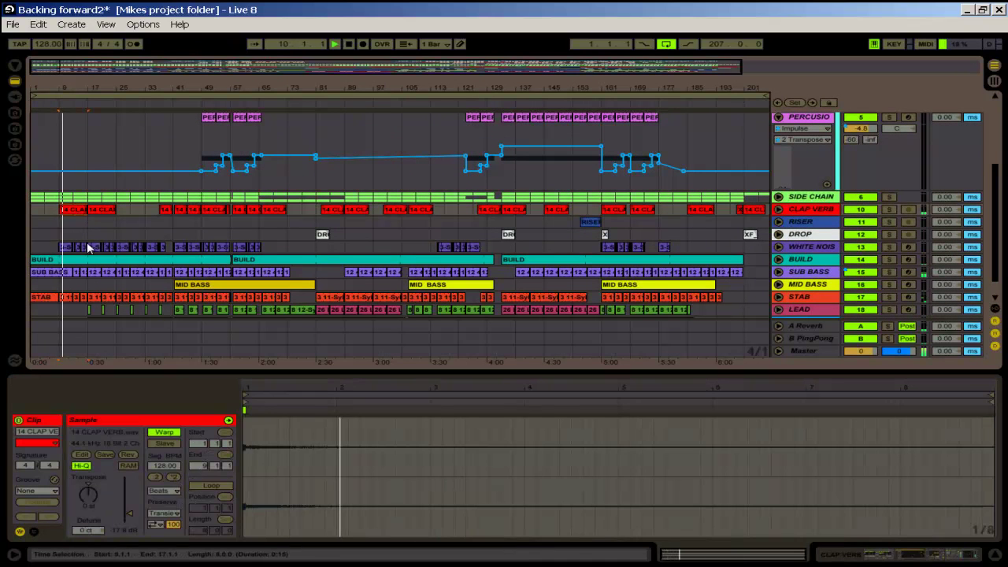
pyautogui.click(68, 297)
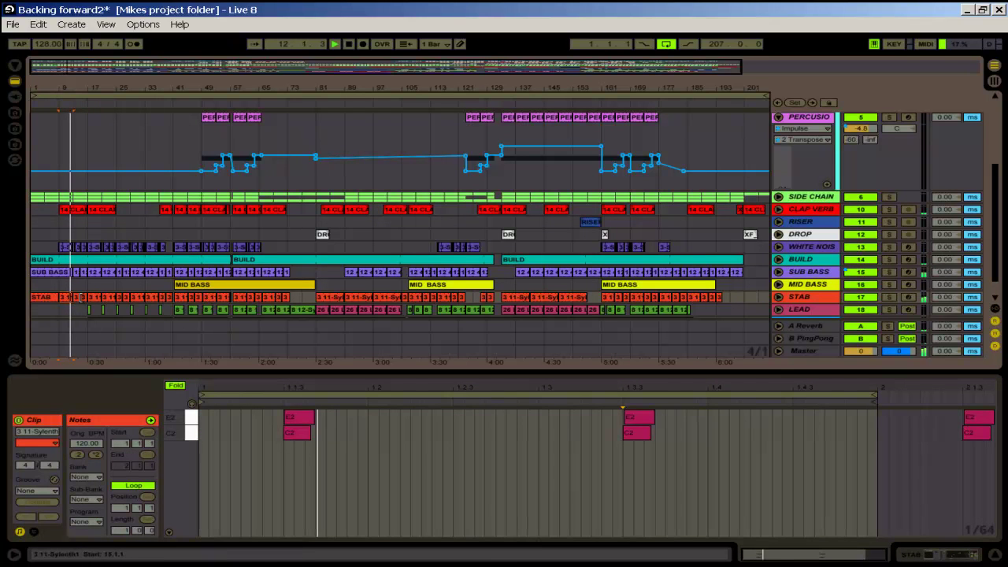
pyautogui.doubleClick(77, 298)
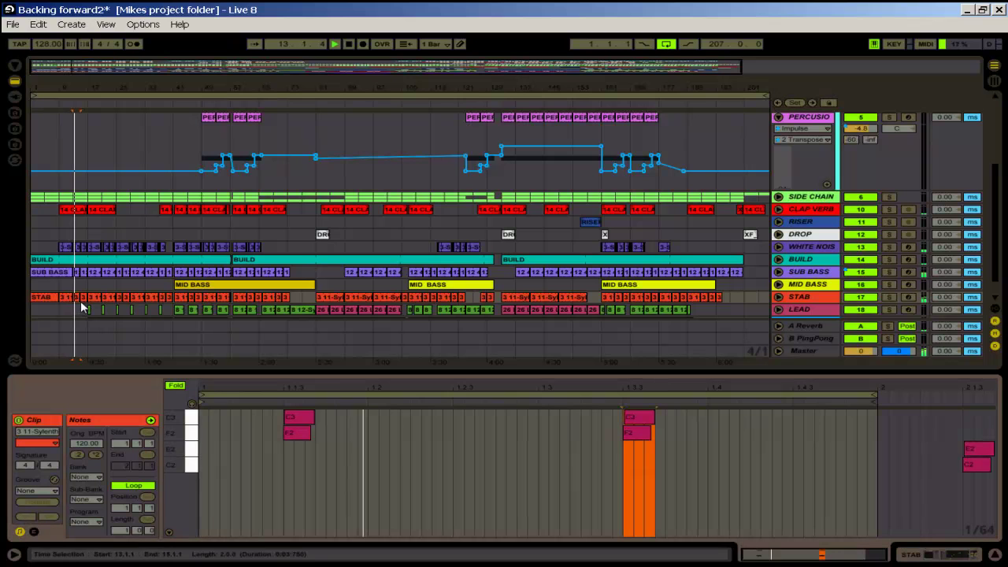
pyautogui.doubleClick(82, 301)
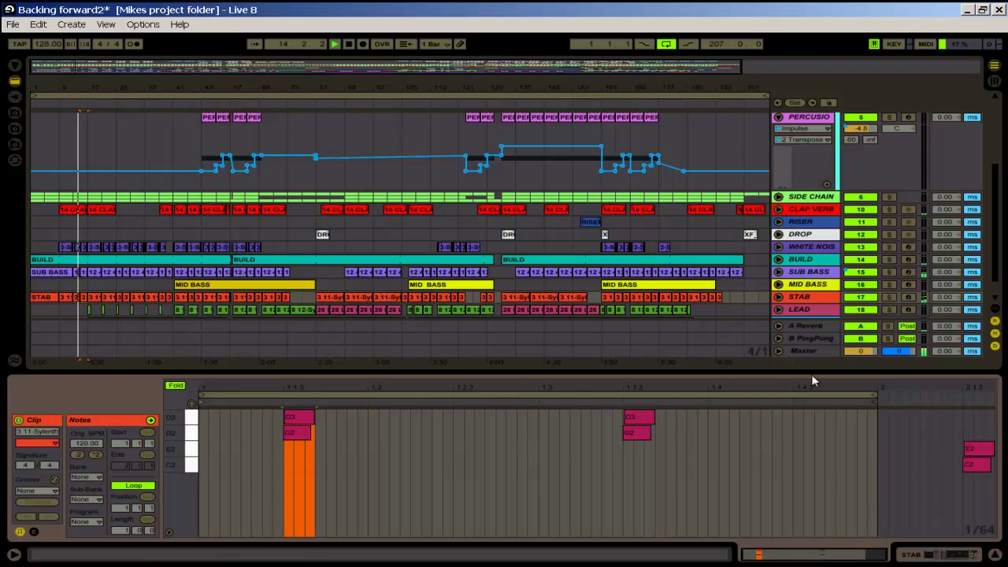
pyautogui.click(778, 298)
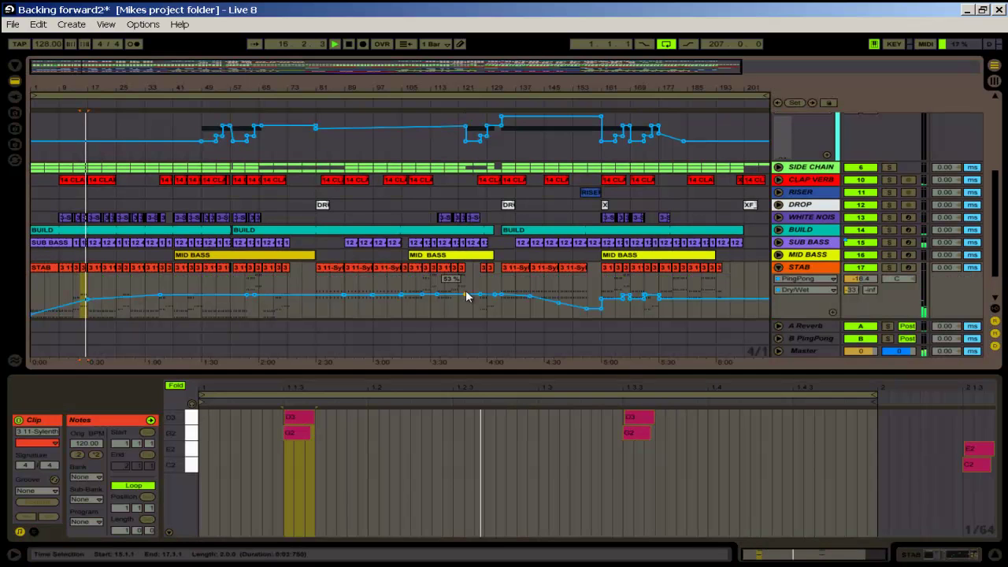
# Step: View the first BUILD clip's notes and the track's EQ Eight frequency automation, and open the SUB BASS clip at bar 21
pyautogui.click(94, 232)
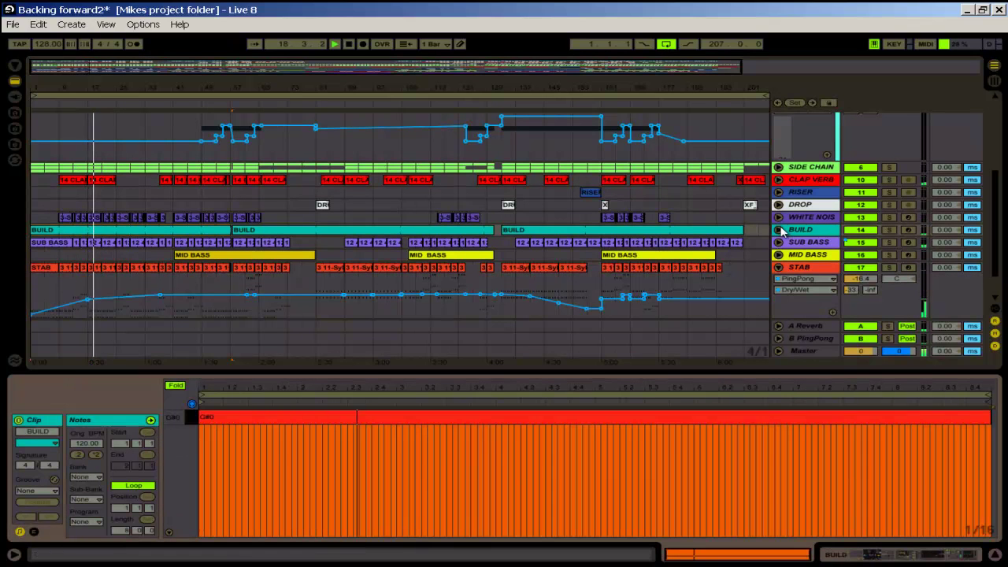
pyautogui.click(778, 230)
pyautogui.moveTo(115, 251)
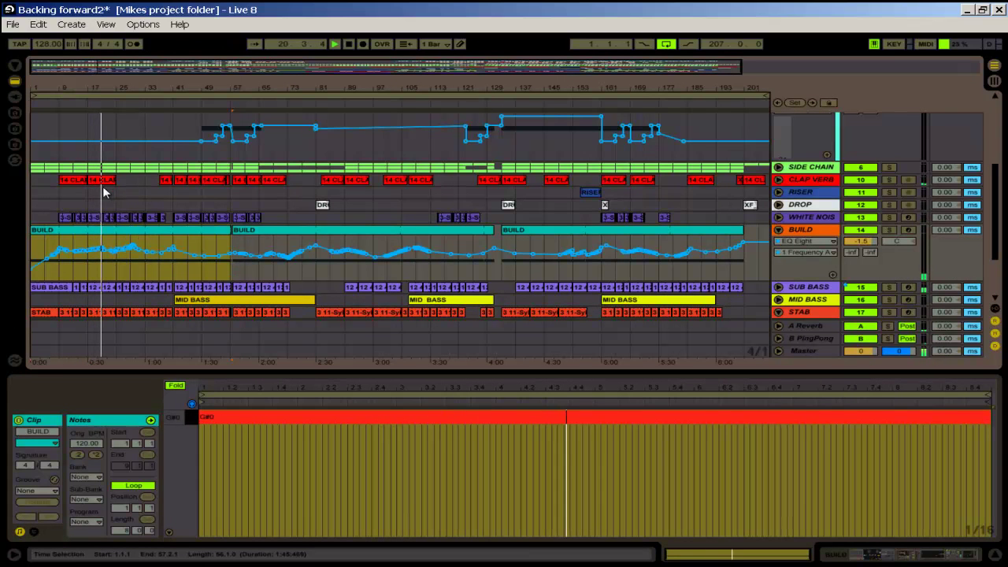
pyautogui.click(111, 286)
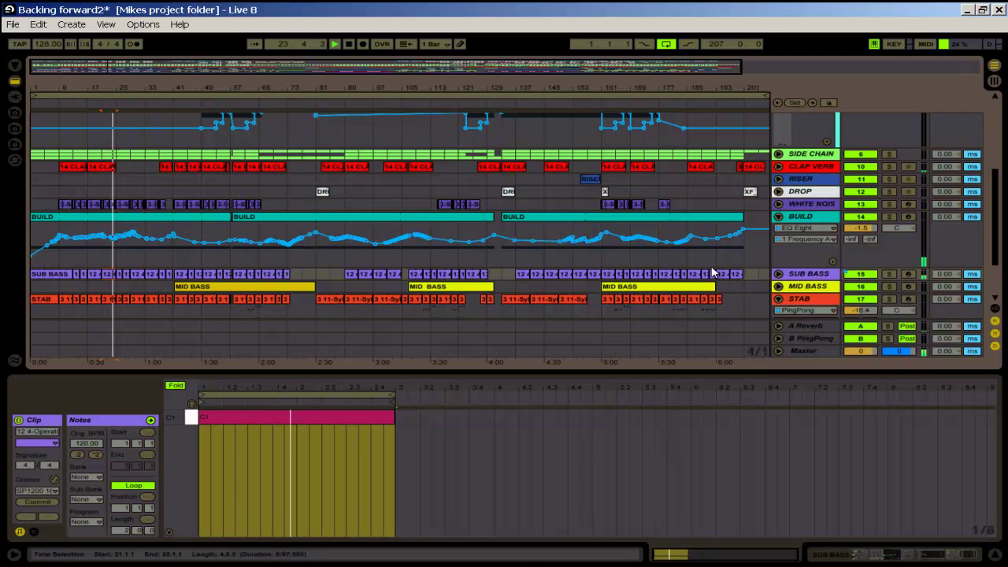
# Step: Open the LEAD clip at bar 29 in a slightly taller note editor and fold it to the used notes only
pyautogui.moveTo(990, 259); pyautogui.dragTo(991, 286)
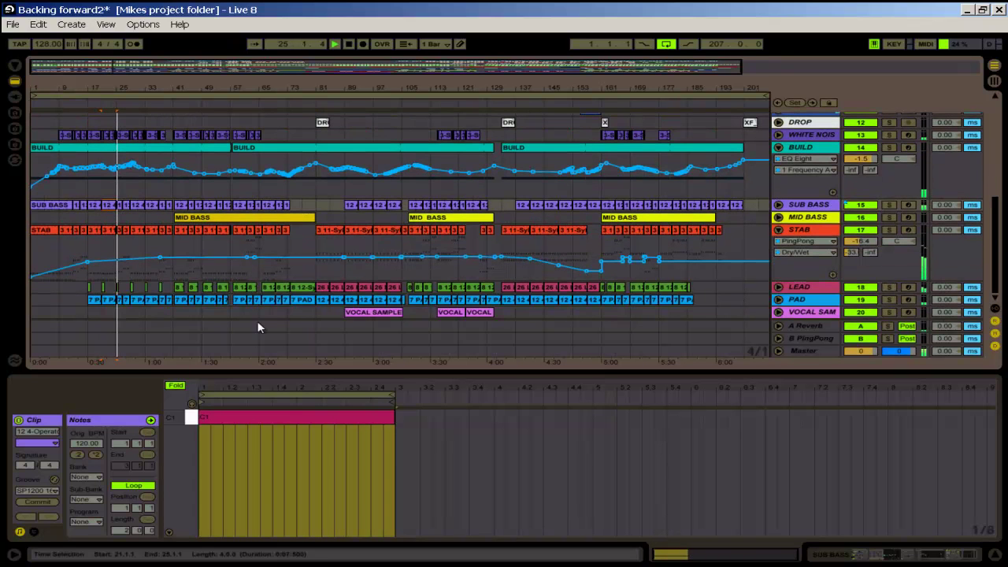
pyautogui.click(136, 288)
pyautogui.moveTo(322, 373)
pyautogui.mouseDown()
pyautogui.moveTo(326, 352)
pyautogui.moveTo(325, 362)
pyautogui.mouseUp()
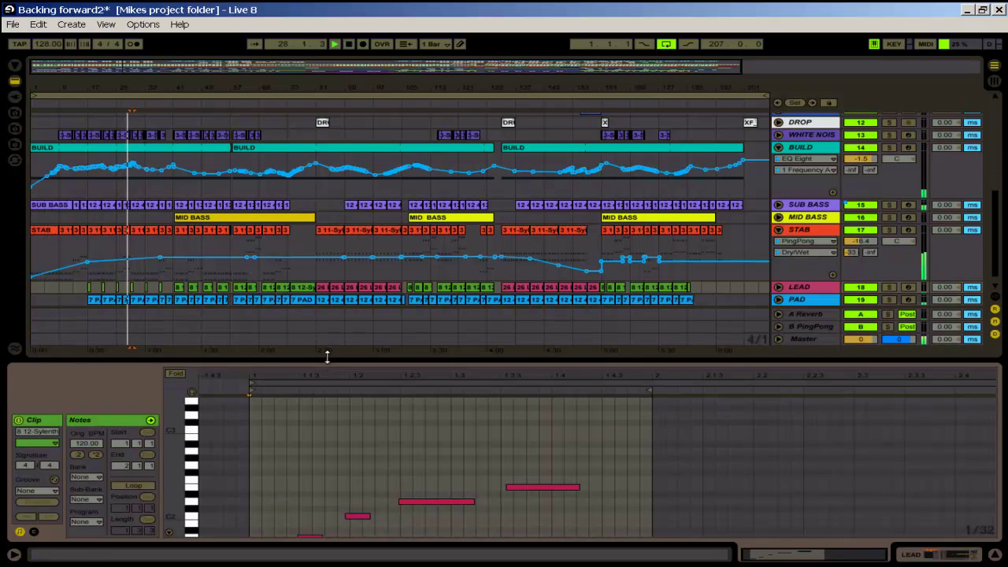
pyautogui.click(175, 373)
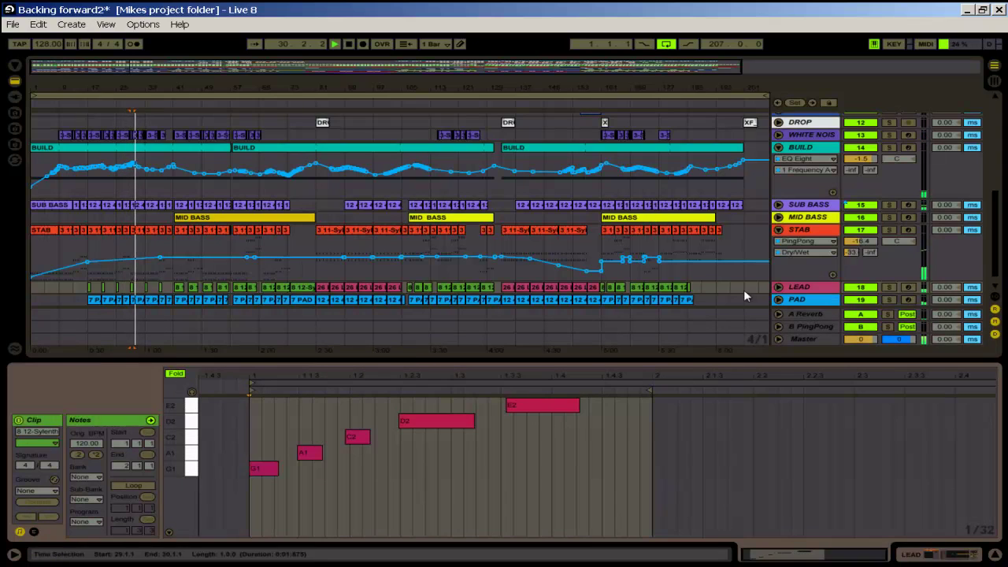
# Step: Unfold the LEAD track and compare its PingPong Dry/Wet automation with its Sylenth1 FilterCtl Cutoff automation
pyautogui.click(779, 286)
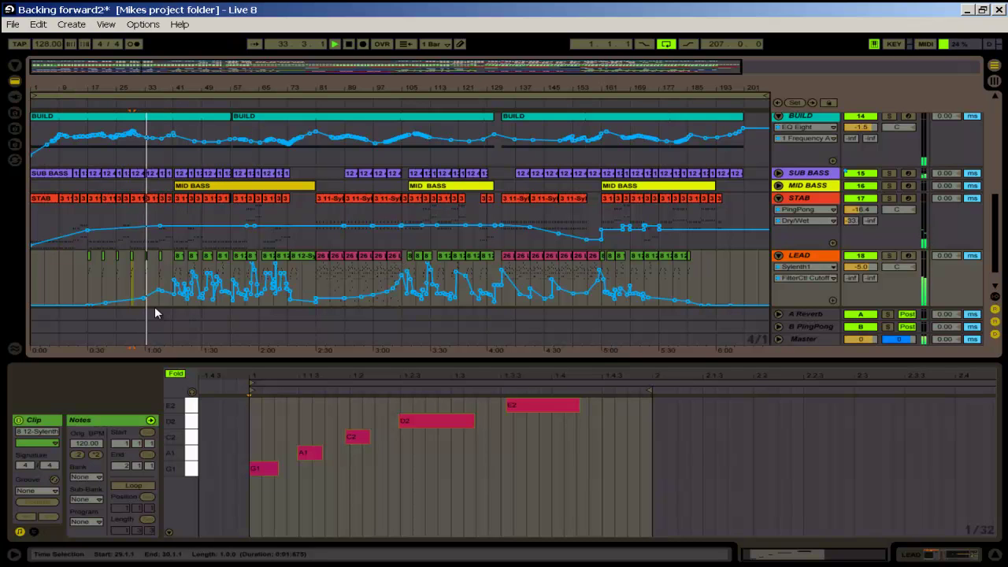
pyautogui.click(807, 279)
pyautogui.click(807, 269)
pyautogui.click(807, 267)
pyautogui.click(799, 306)
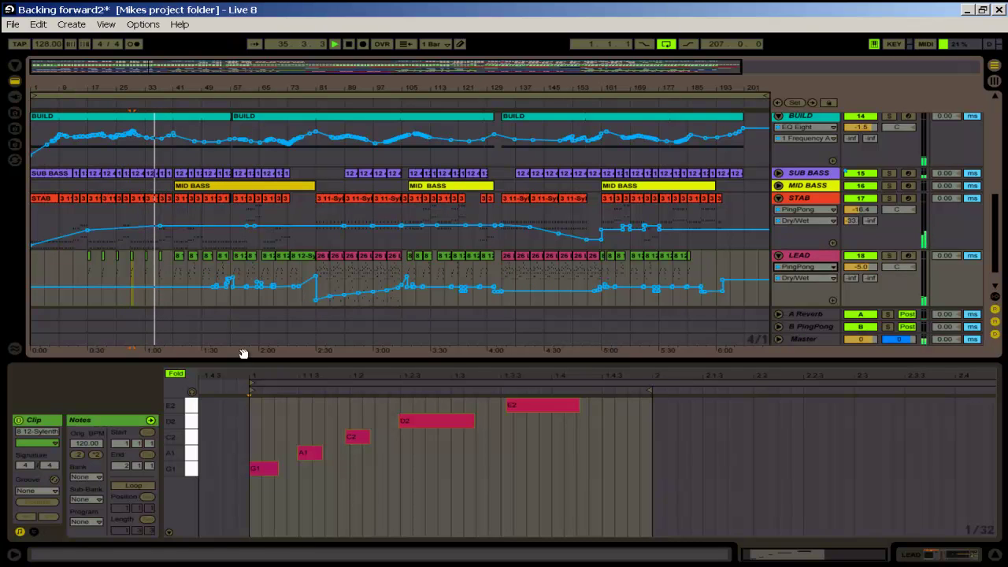
pyautogui.click(815, 276)
pyautogui.click(817, 274)
pyautogui.click(817, 274)
pyautogui.click(812, 292)
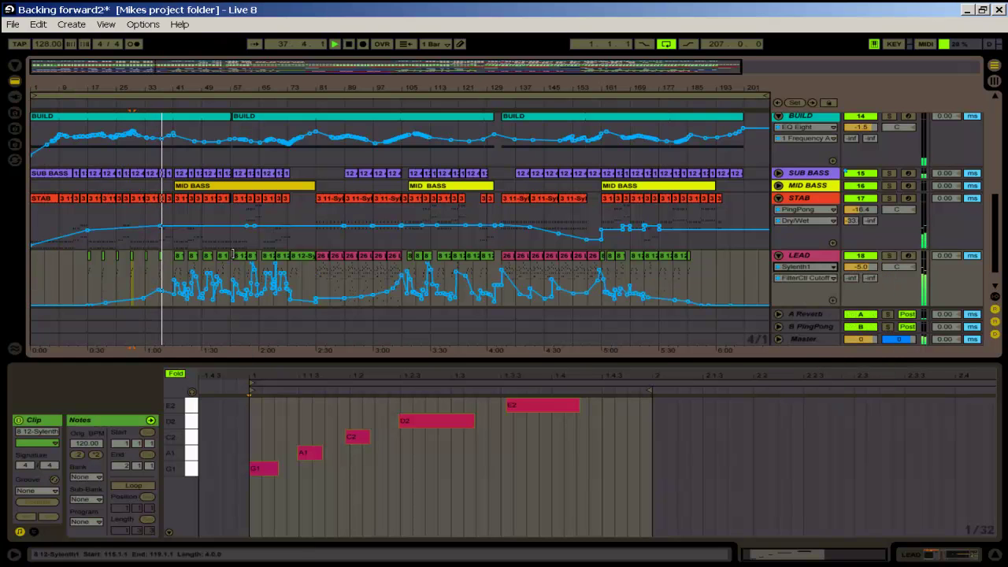
# Step: Check the LEAD clips leading into bar 41, open the first MID BASS clip, and unfold that track's FilterCtl Cutoff automation
pyautogui.click(163, 263)
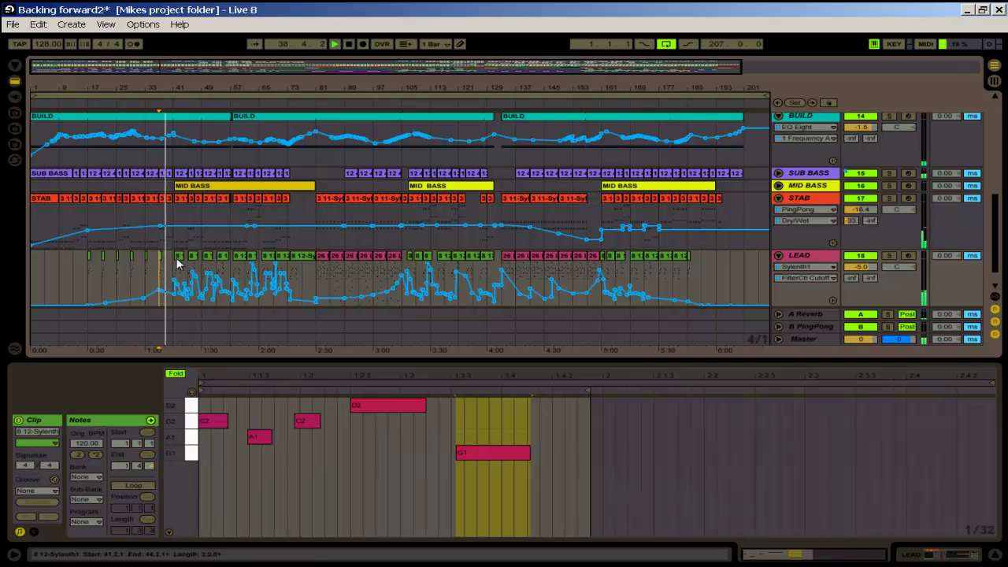
pyautogui.click(176, 257)
pyautogui.click(185, 187)
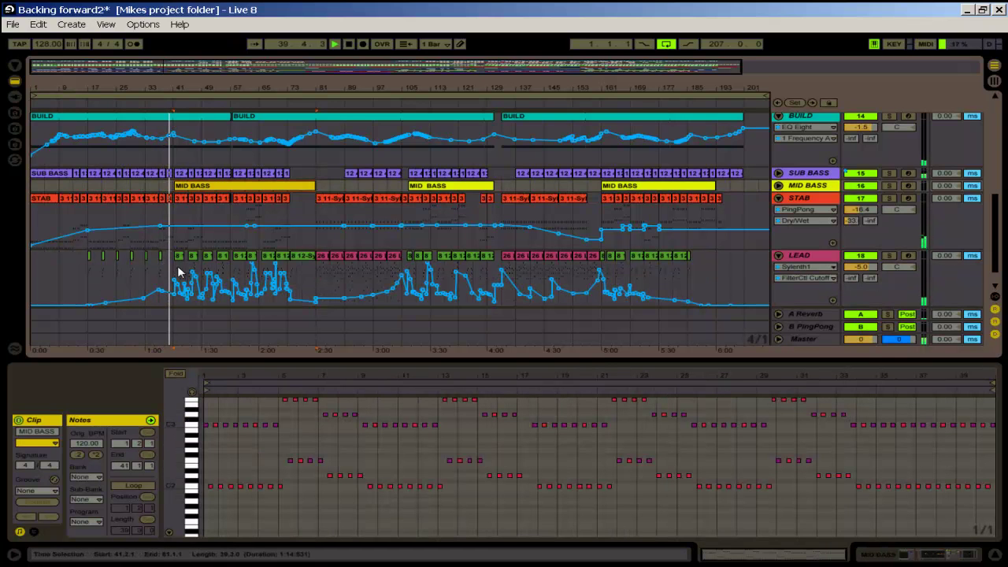
pyautogui.click(778, 186)
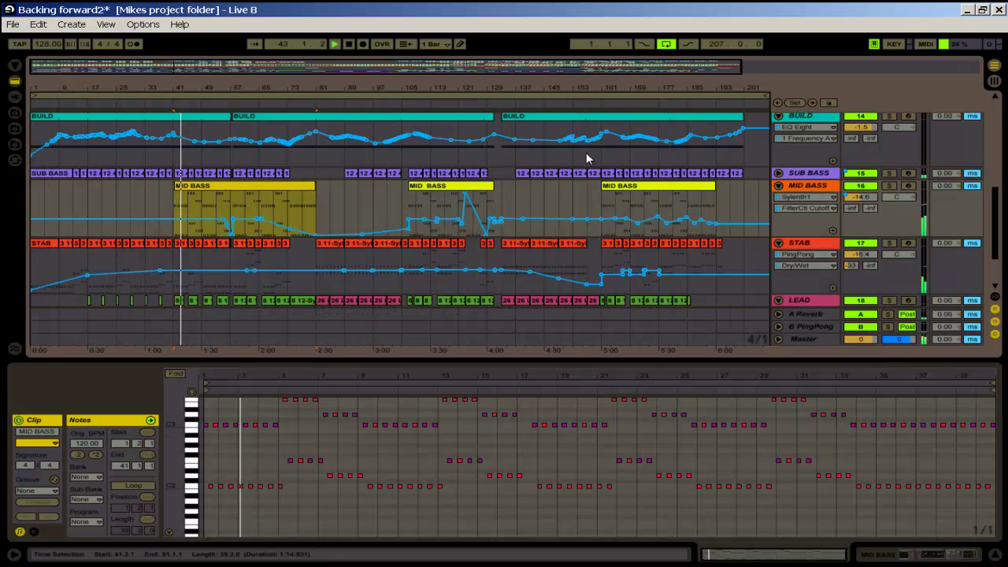
# Step: Inspect the WHITE NOIS clip near bar 45 and the PERCUSIO clip at bar 53, fold PERCUSIO, and view the HATS clip at bar 53
pyautogui.moveTo(995, 241); pyautogui.dragTo(974, 192)
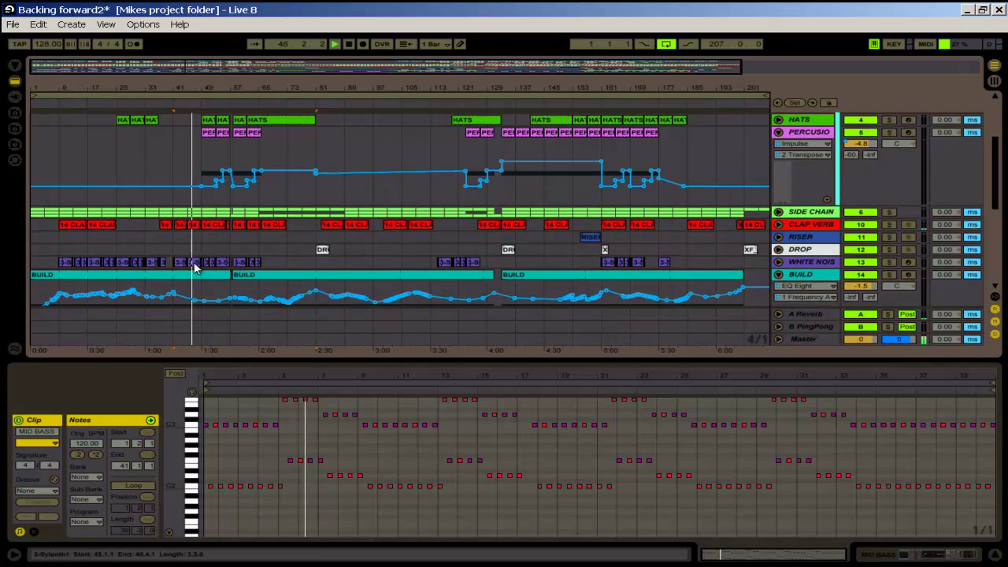
pyautogui.click(198, 266)
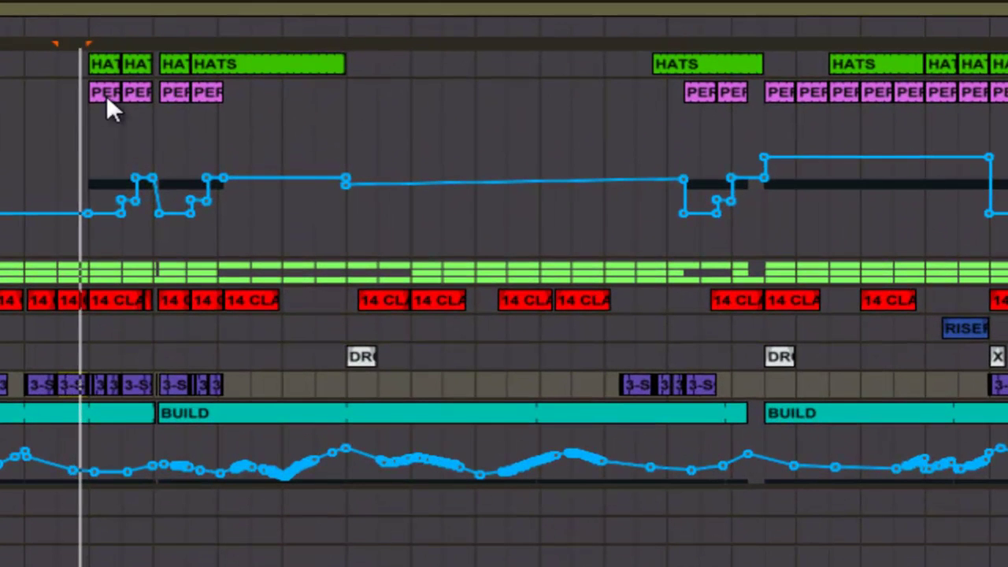
pyautogui.click(127, 103)
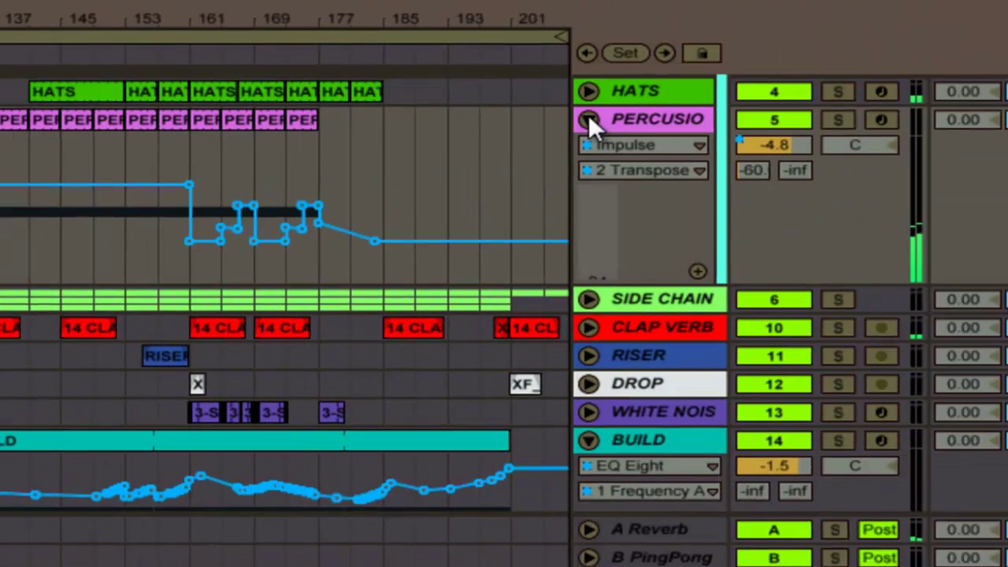
pyautogui.click(587, 118)
pyautogui.moveTo(979, 207); pyautogui.dragTo(980, 109)
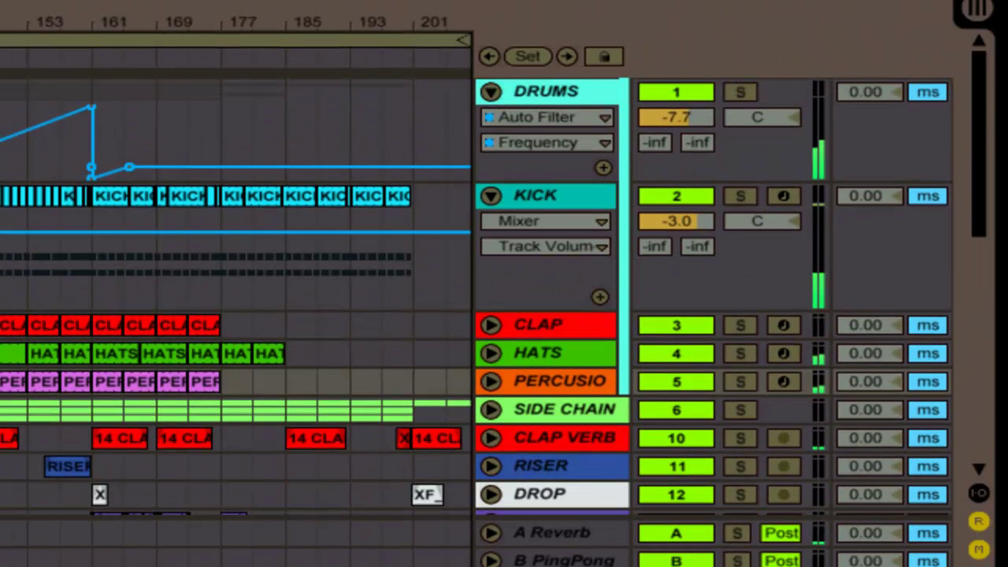
pyautogui.click(378, 353)
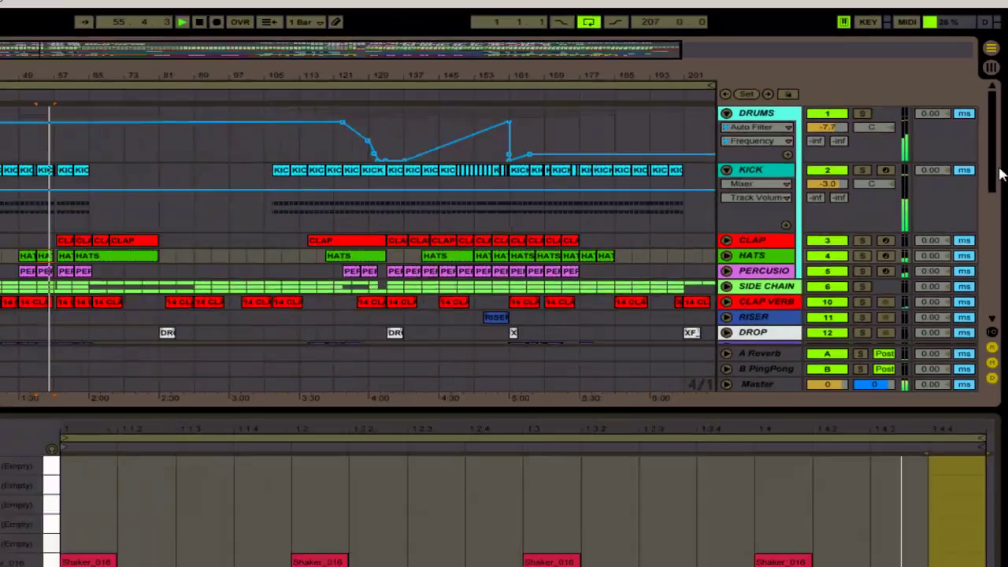
# Step: Hide the clip editor to enlarge the arrangement, toggle Follow, and zoom the timeline in to about bars 1 to 145
pyautogui.scroll(-5, 988, 285)
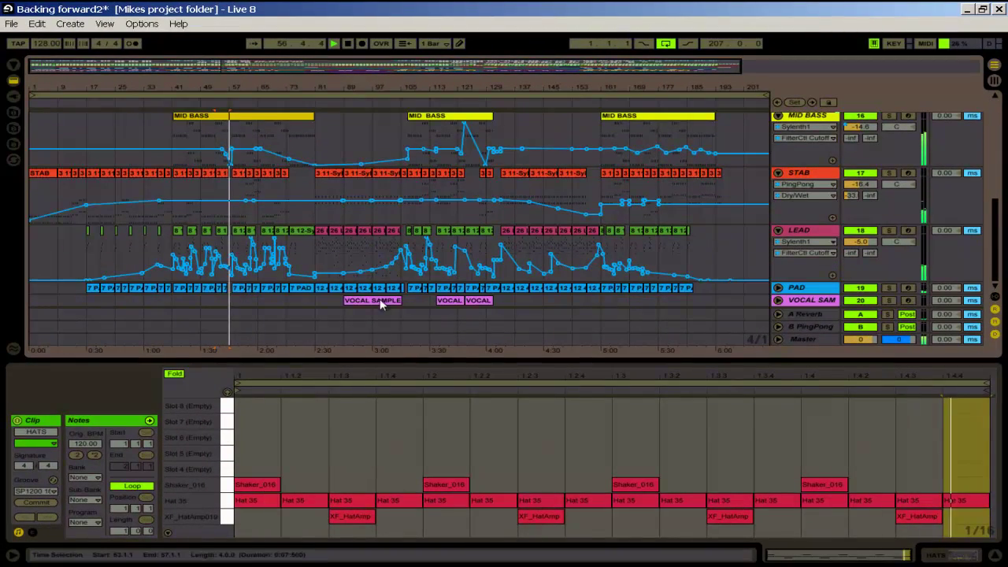
pyautogui.moveTo(300, 359); pyautogui.dragTo(300, 543)
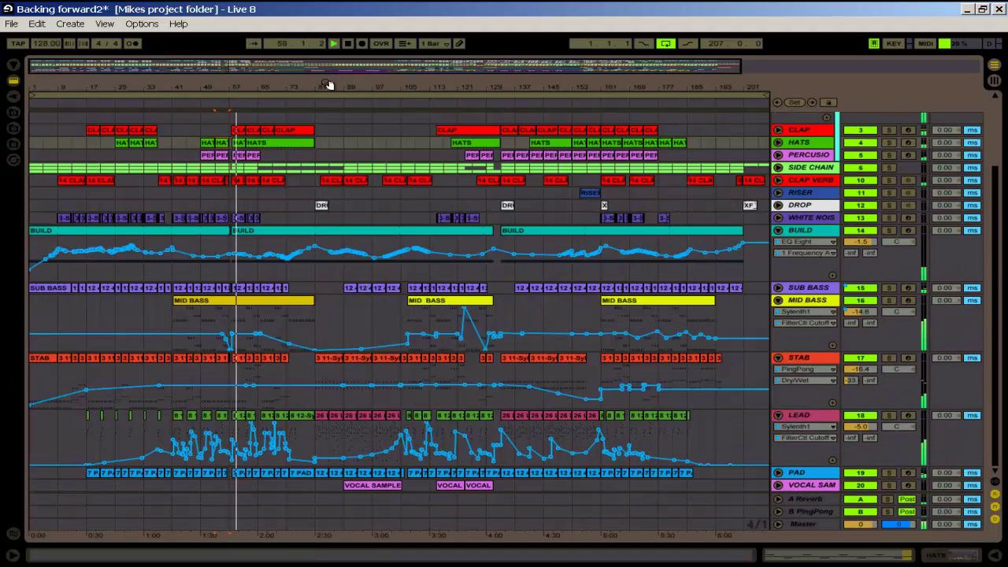
pyautogui.moveTo(332, 70); pyautogui.dragTo(333, 85)
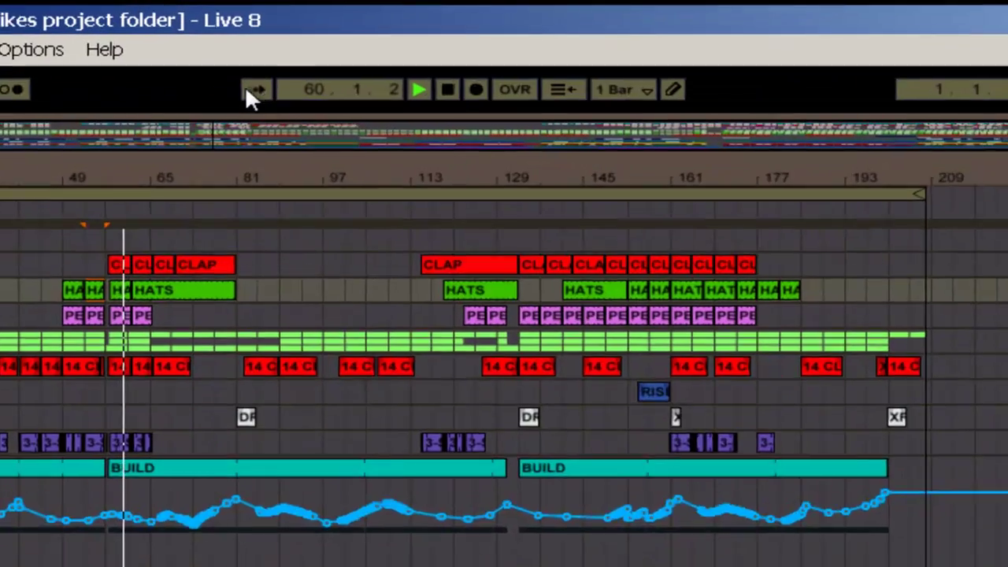
pyautogui.click(249, 90)
pyautogui.moveTo(116, 171); pyautogui.dragTo(108, 191)
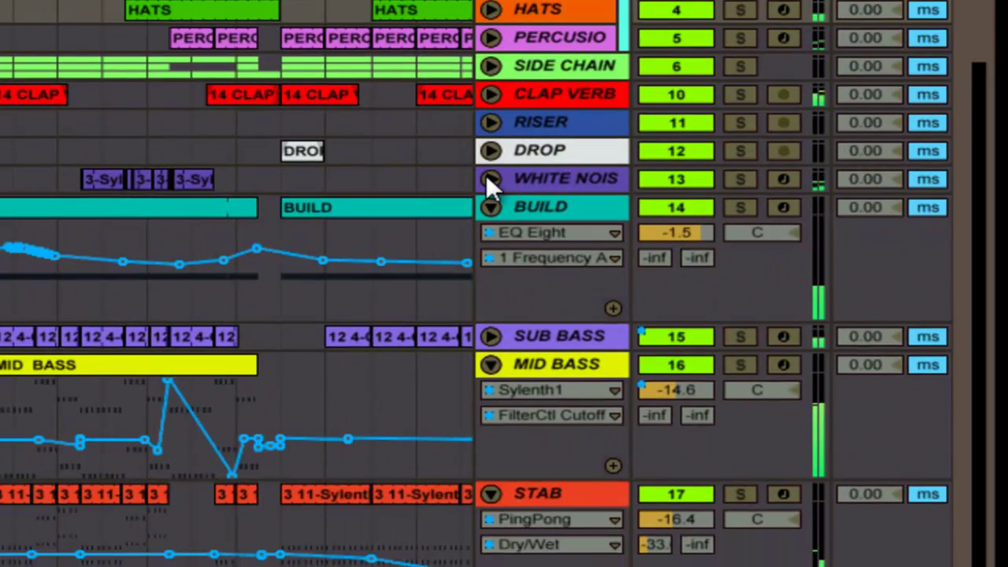
# Step: Briefly unfold the WHITE NOIS track, fold it again, and unfold CLAP VERB to show its Device On automation
pyautogui.click(489, 178)
pyautogui.click(488, 178)
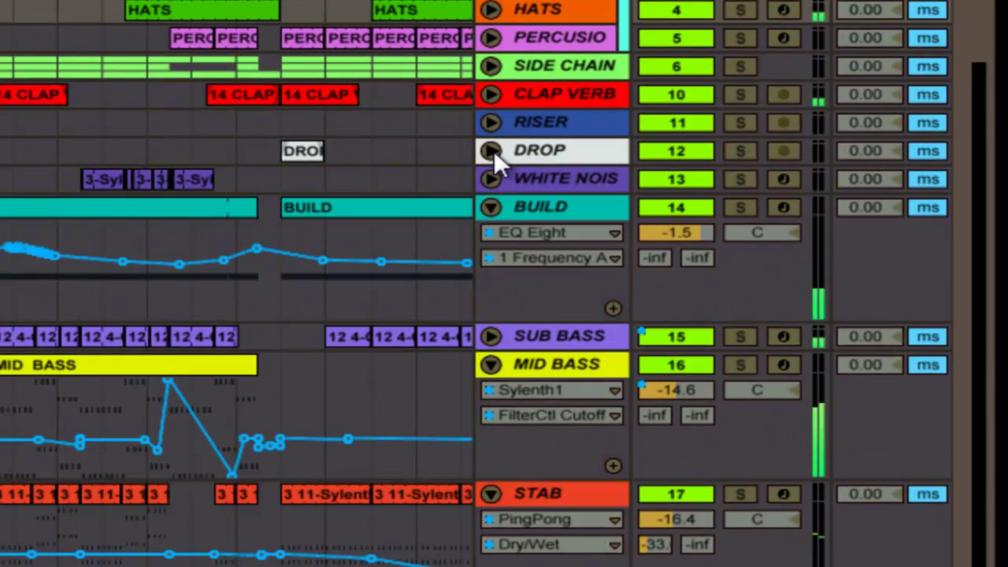
pyautogui.click(495, 92)
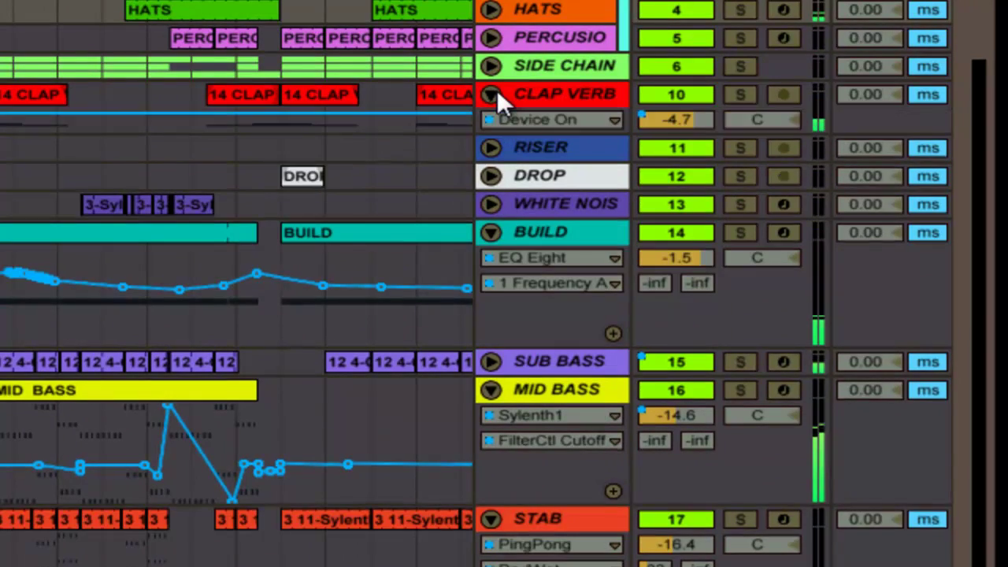
pyautogui.click(497, 90)
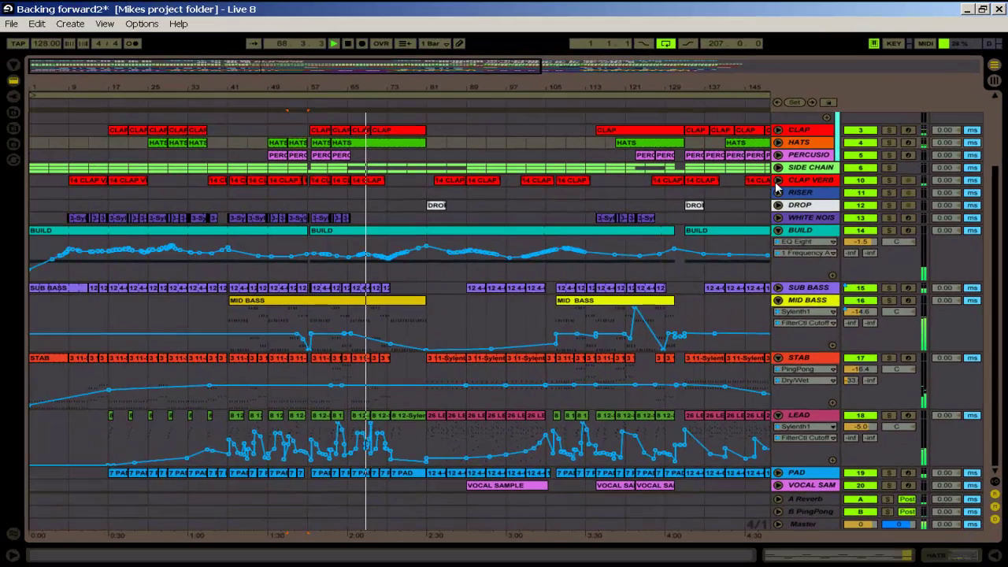
pyautogui.click(777, 180)
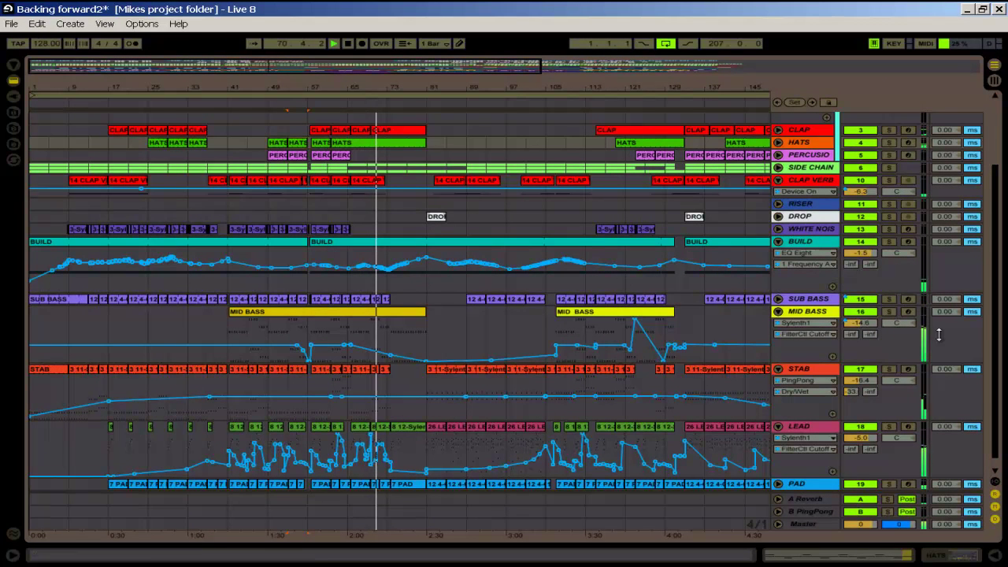
pyautogui.scroll(-1, 988, 311)
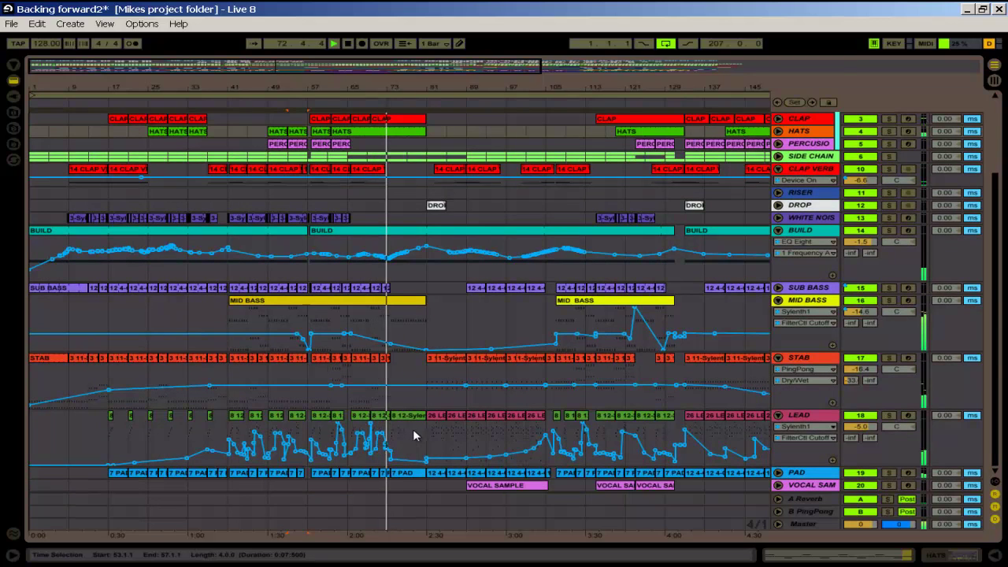
# Step: Display MID BASS's EQ Eight 1 Resonance automation, switch to another of its automated devices, and examine the arrangement from bar 81 more closely
pyautogui.click(801, 313)
pyautogui.click(807, 342)
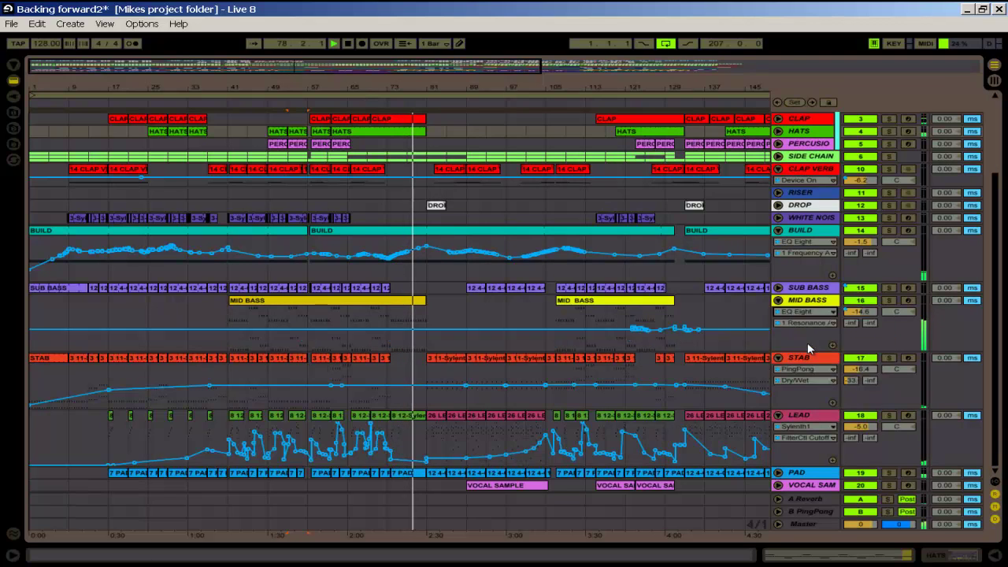
pyautogui.click(805, 320)
pyautogui.click(804, 319)
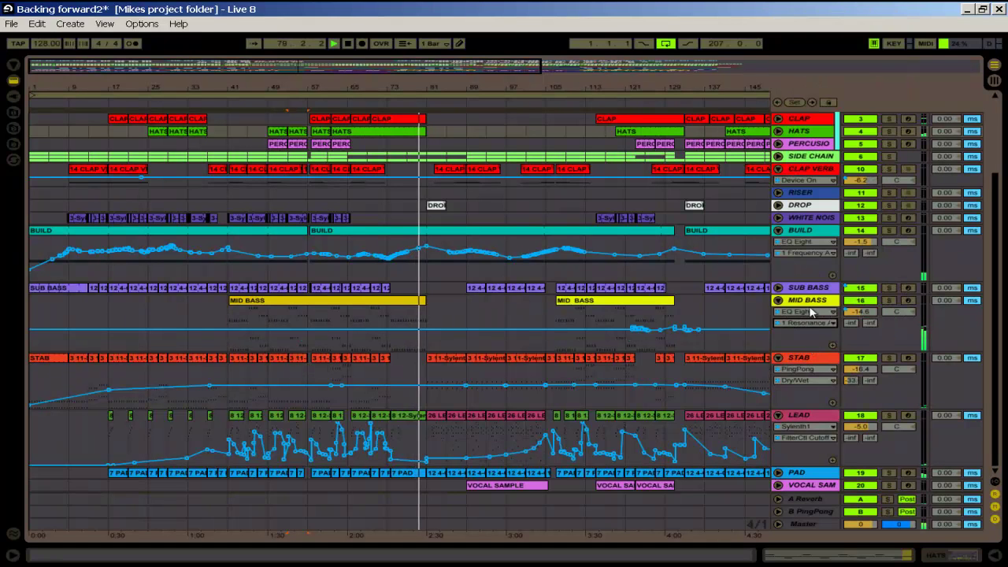
pyautogui.click(810, 313)
pyautogui.click(811, 361)
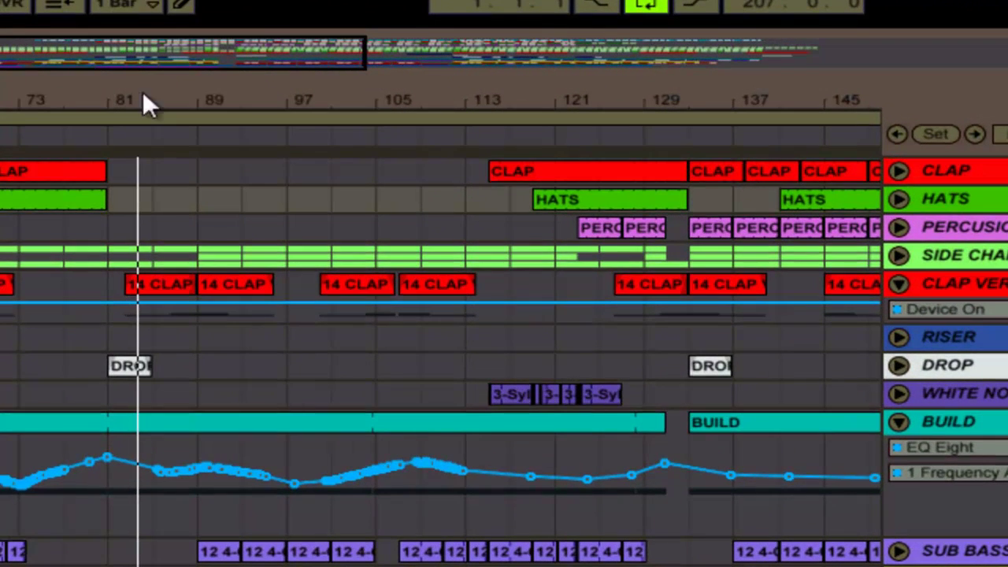
pyautogui.moveTo(110, 92)
pyautogui.mouseDown()
pyautogui.moveTo(92, 95)
pyautogui.moveTo(111, 95)
pyautogui.mouseUp()
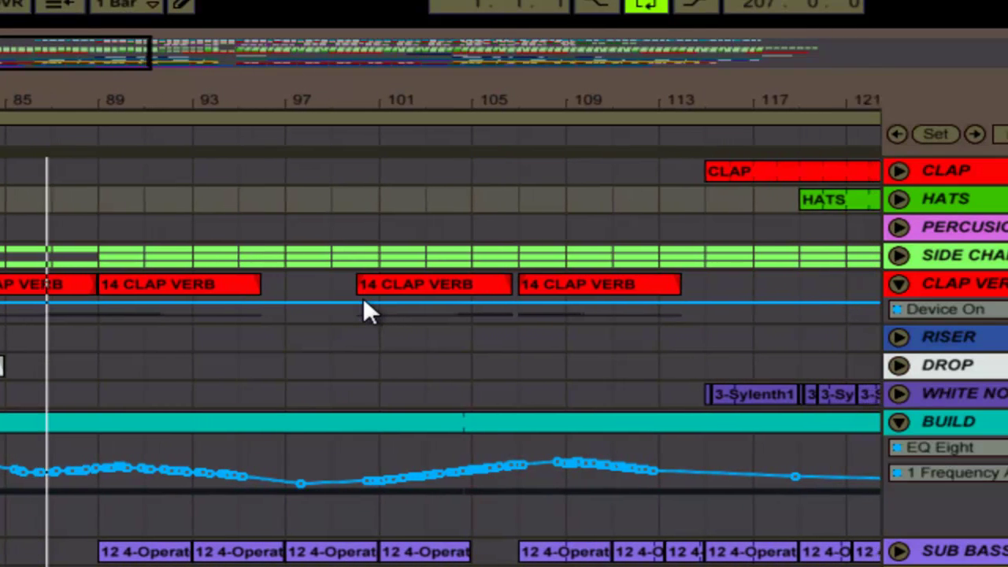
# Step: Inspect the 14 CLAP VERB clip at bar 89 and examine the lower tracks' clips and automation around bars 85 to 119
pyautogui.moveTo(410, 104); pyautogui.dragTo(413, 99)
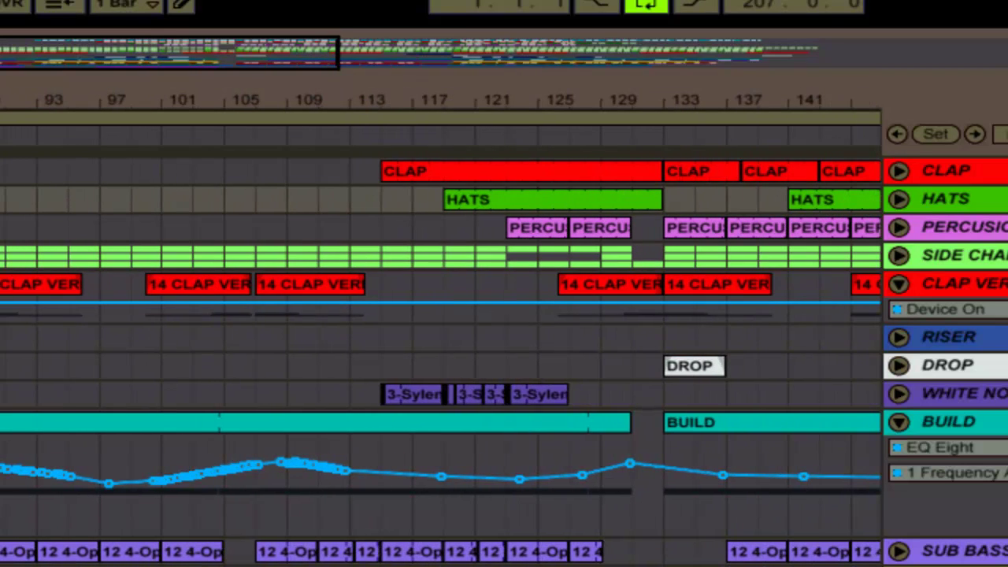
pyautogui.click(11, 281)
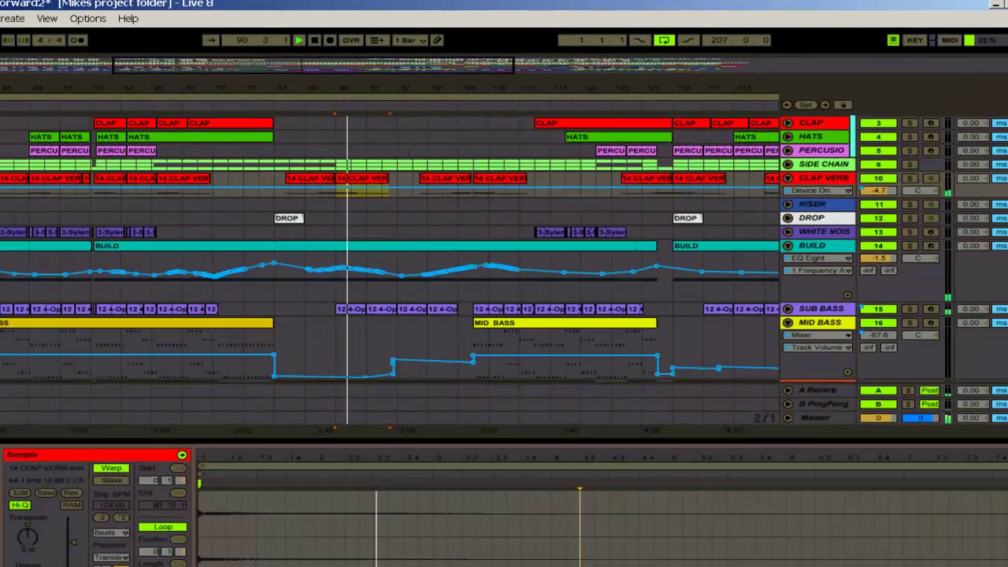
pyautogui.scroll(-5, 977, 336)
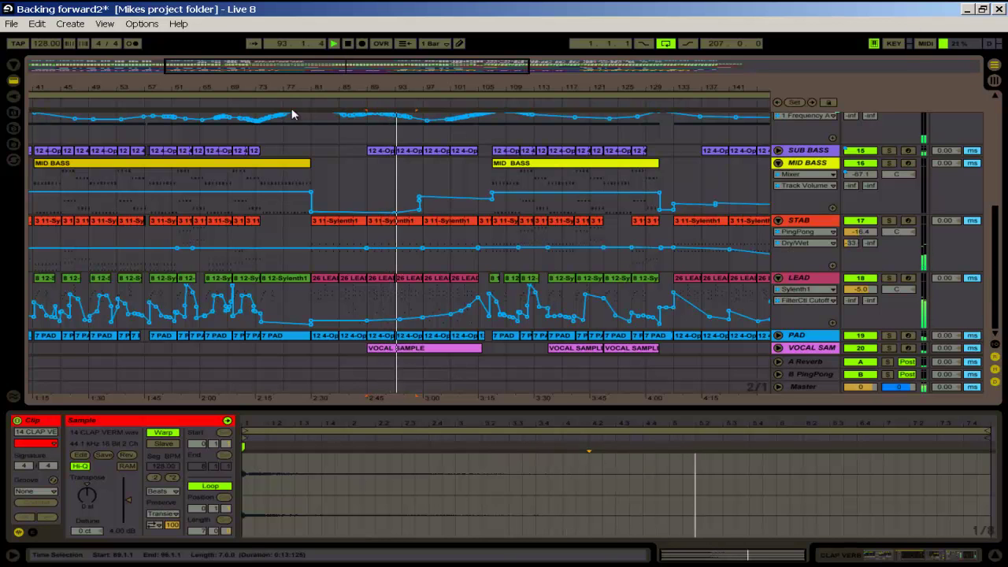
pyautogui.moveTo(302, 80); pyautogui.dragTo(355, 56)
pyautogui.moveTo(281, 88); pyautogui.dragTo(484, 108)
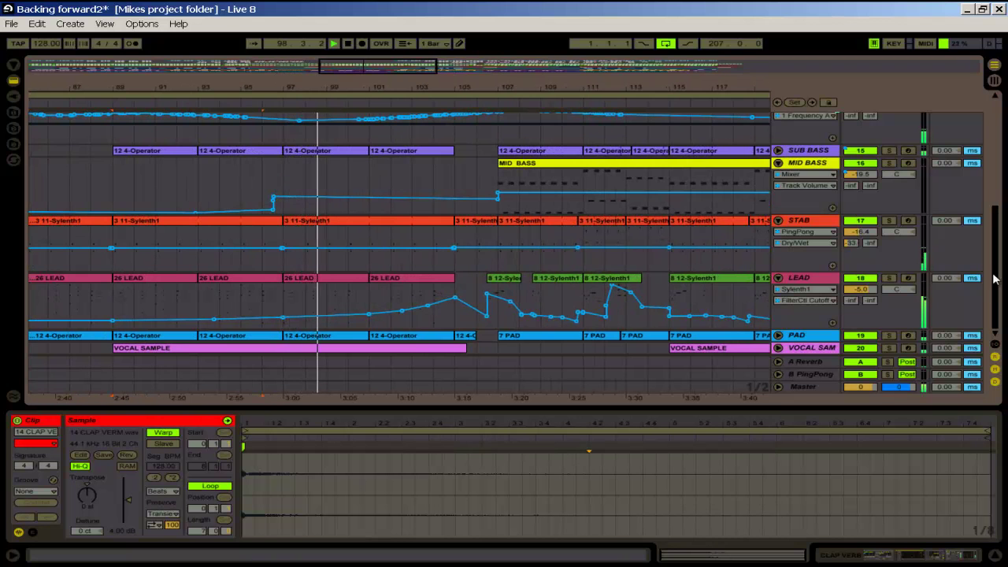
# Step: Inspect the 14 CLAP VERB clips at bars 100 and 107
pyautogui.moveTo(996, 270); pyautogui.dragTo(1005, 185)
pyautogui.click(457, 226)
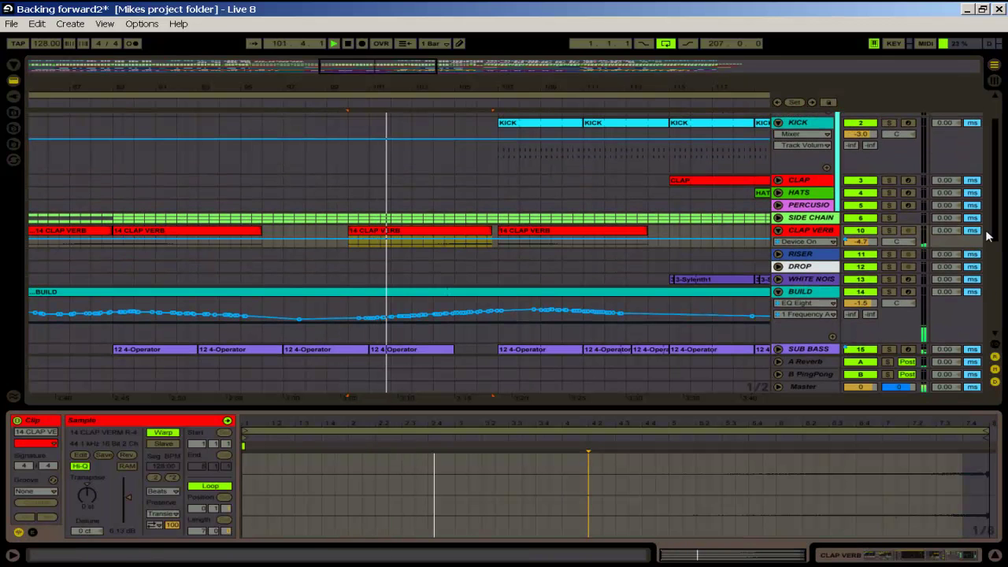
pyautogui.moveTo(532, 88); pyautogui.dragTo(538, 85)
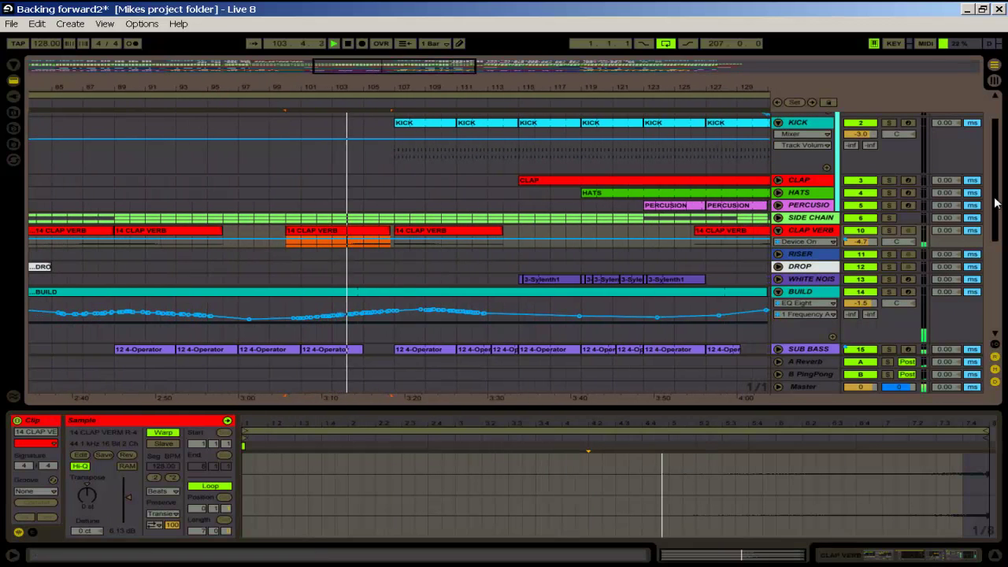
pyautogui.scroll(1, 996, 191)
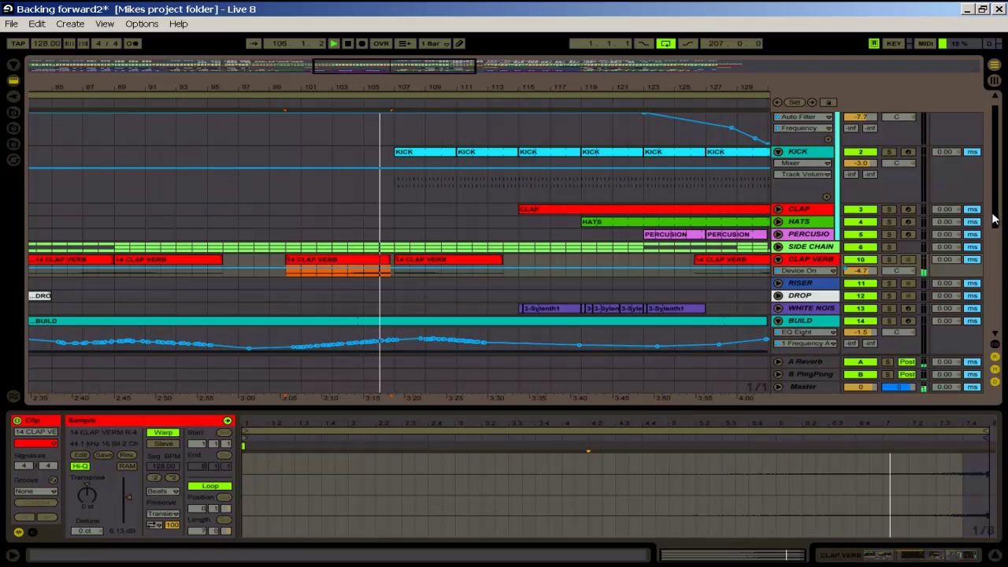
pyautogui.scroll(-2, 993, 219)
pyautogui.click(466, 221)
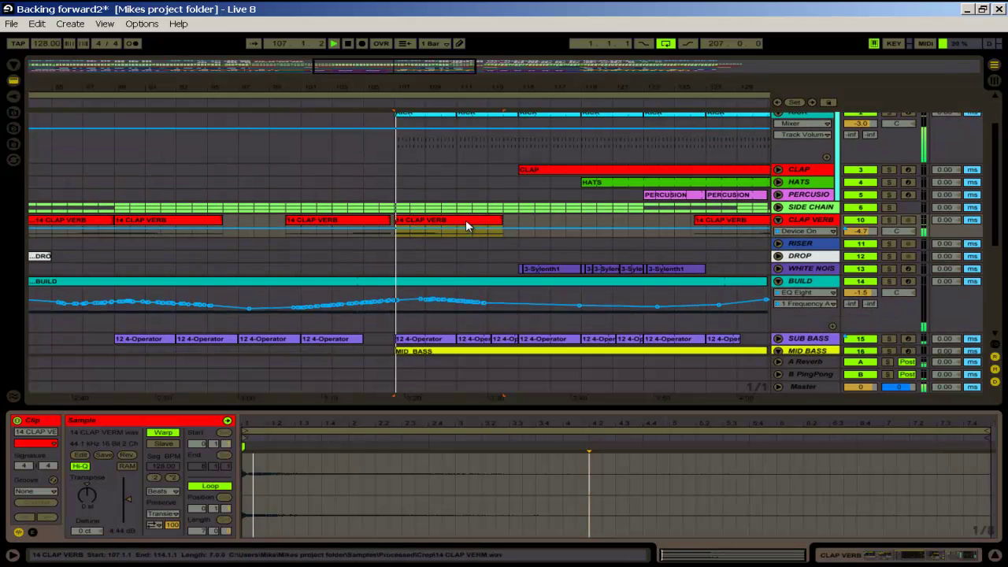
# Step: Inspect the notes of the LEAD track's 8 12-Sylenth1 clips near bar 109 and at bars 111 and 115
pyautogui.scroll(-4, 995, 218)
pyautogui.scroll(-5, 994, 243)
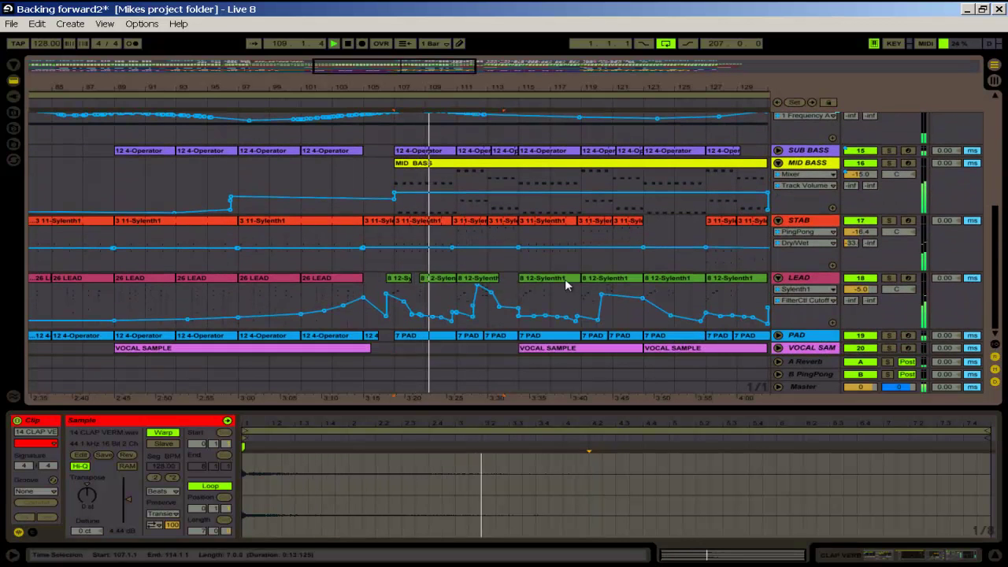
pyautogui.click(448, 280)
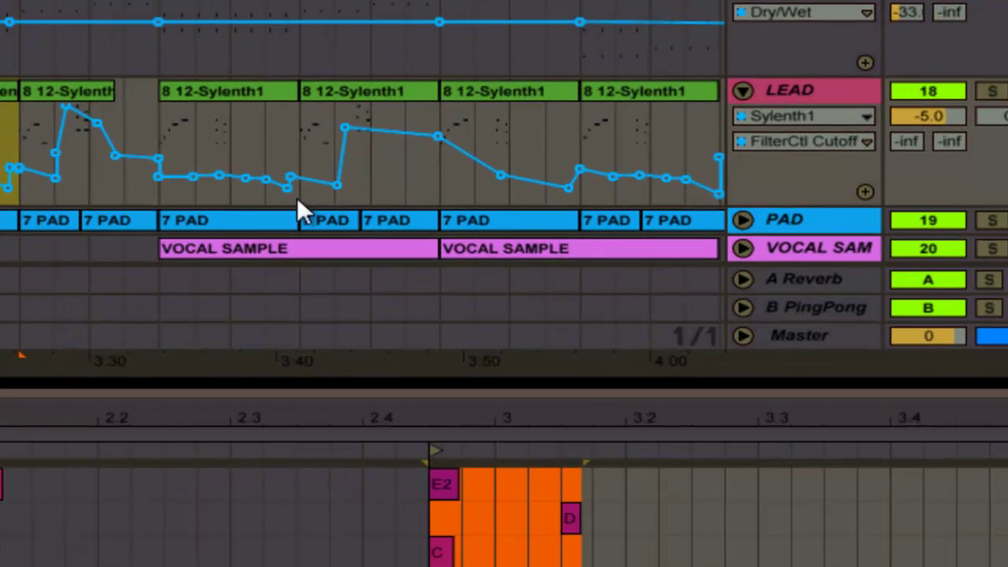
pyautogui.click(63, 99)
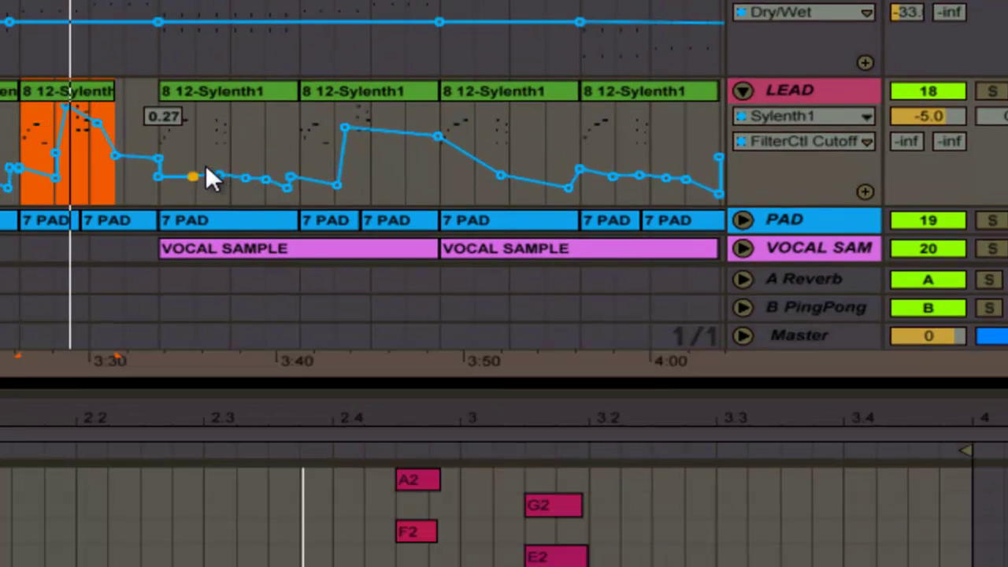
pyautogui.click(240, 93)
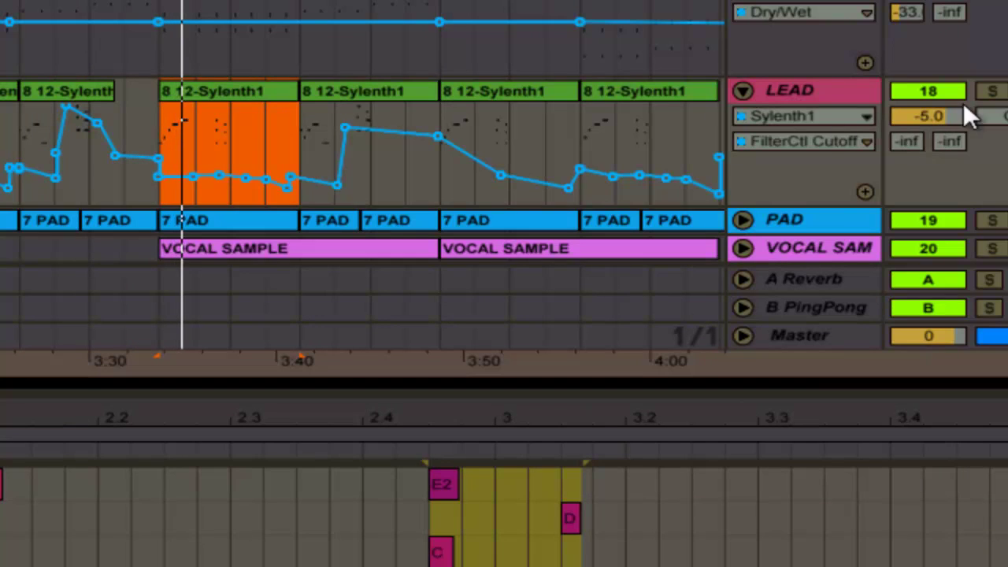
# Step: View LEAD's PingPong Dry/Wet automation, then return the lane to Sylenth1's FilterCtl Cutoff
pyautogui.click(811, 136)
pyautogui.click(811, 136)
pyautogui.click(807, 118)
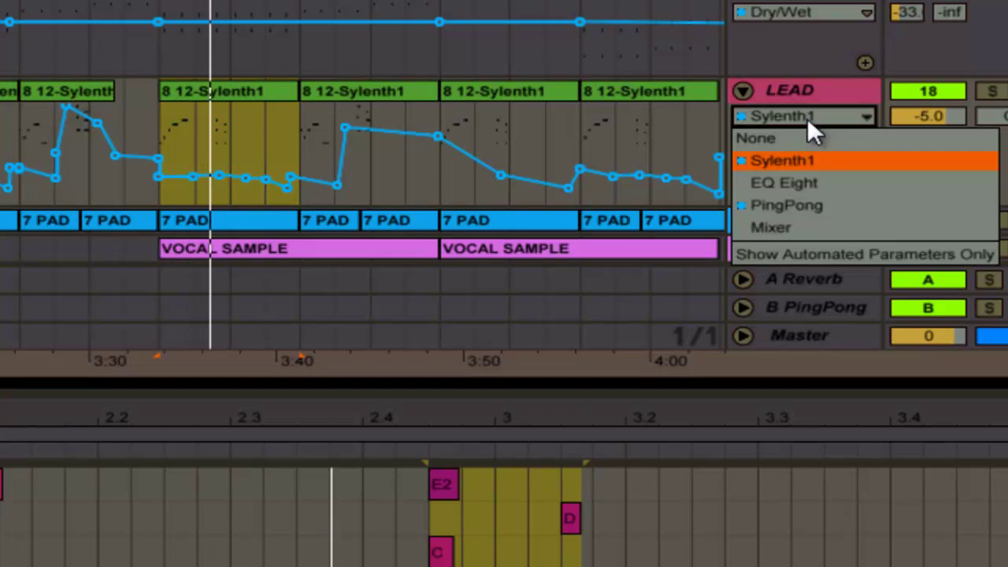
pyautogui.click(790, 205)
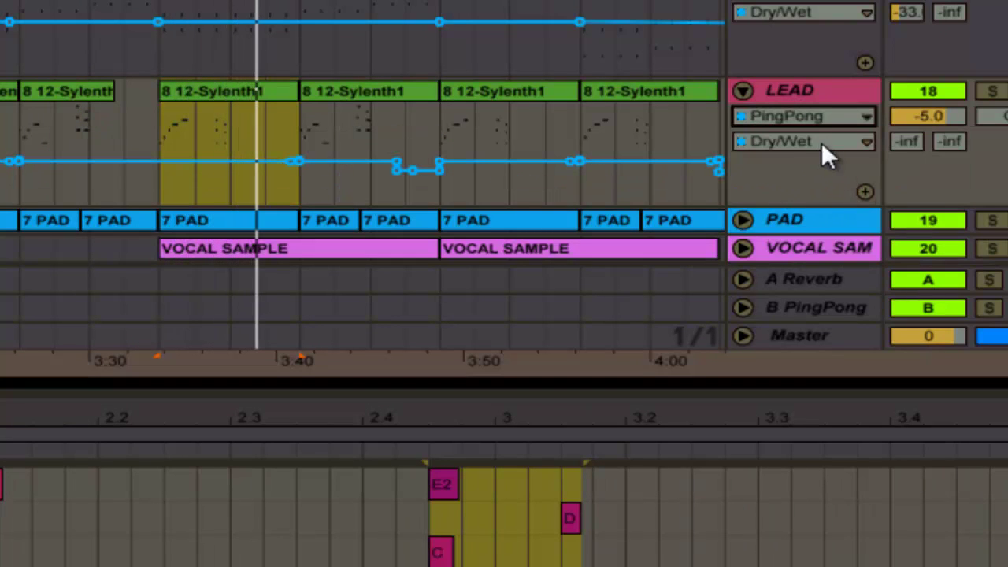
pyautogui.click(817, 142)
pyautogui.click(810, 112)
pyautogui.click(808, 116)
pyautogui.click(805, 163)
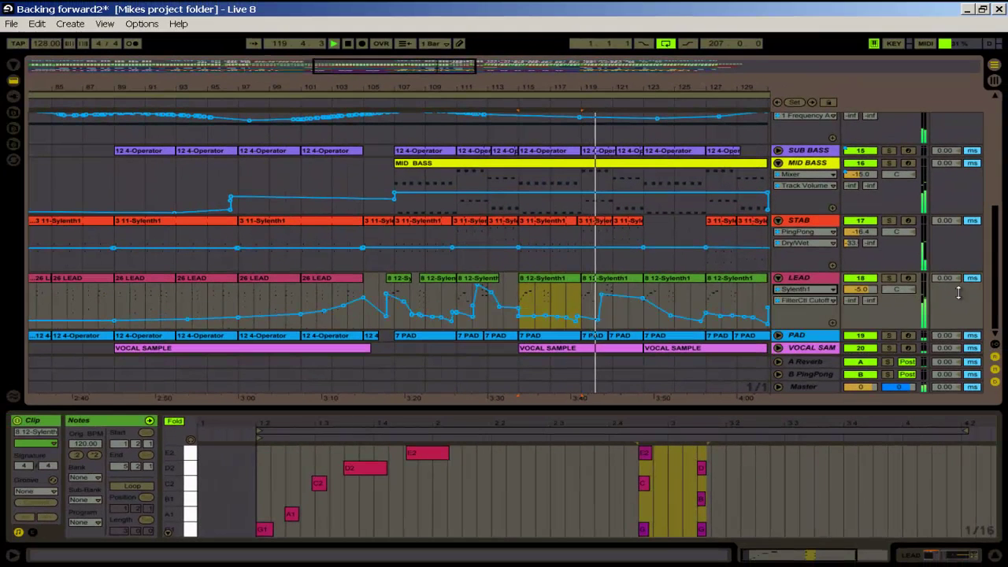
# Step: Unfold the VOCAL SAMPLE track, inspect its clip at bar 123, and show the track's device chain
pyautogui.click(778, 348)
pyautogui.click(661, 338)
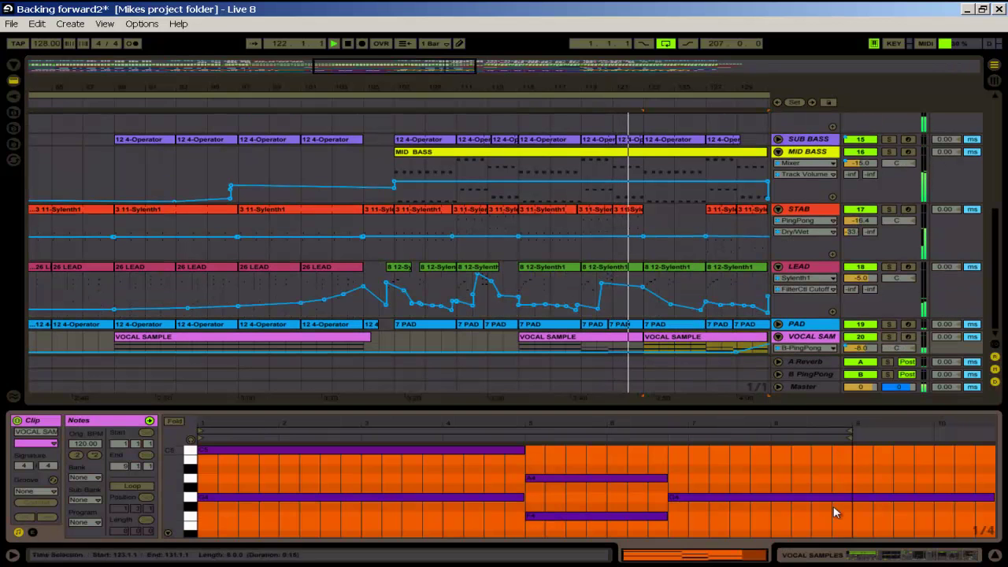
pyautogui.doubleClick(799, 339)
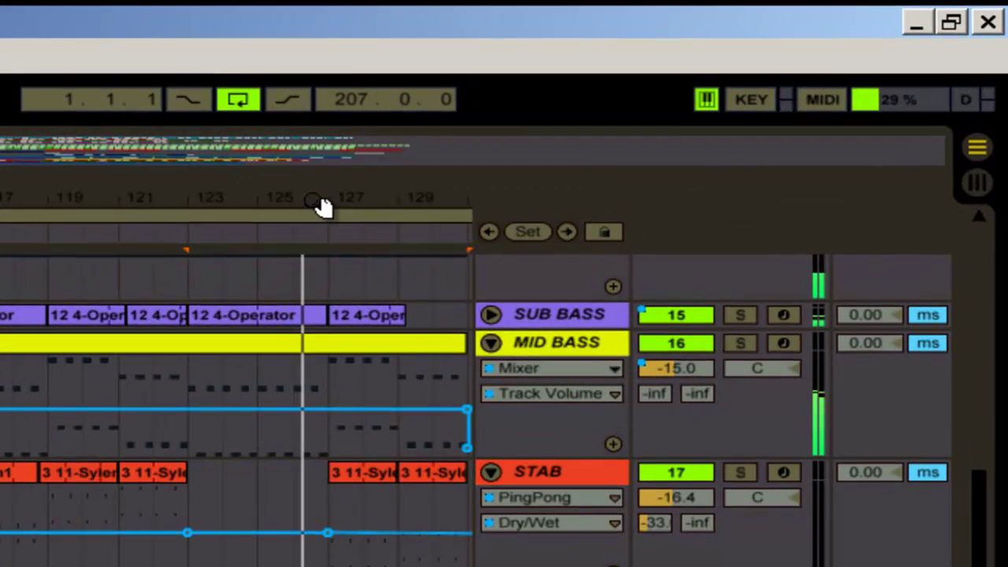
# Step: Examine all tracks' clips and automation across about bars 109 to 170
pyautogui.moveTo(697, 88); pyautogui.dragTo(540, 89)
pyautogui.moveTo(306, 200); pyautogui.dragTo(0, 200)
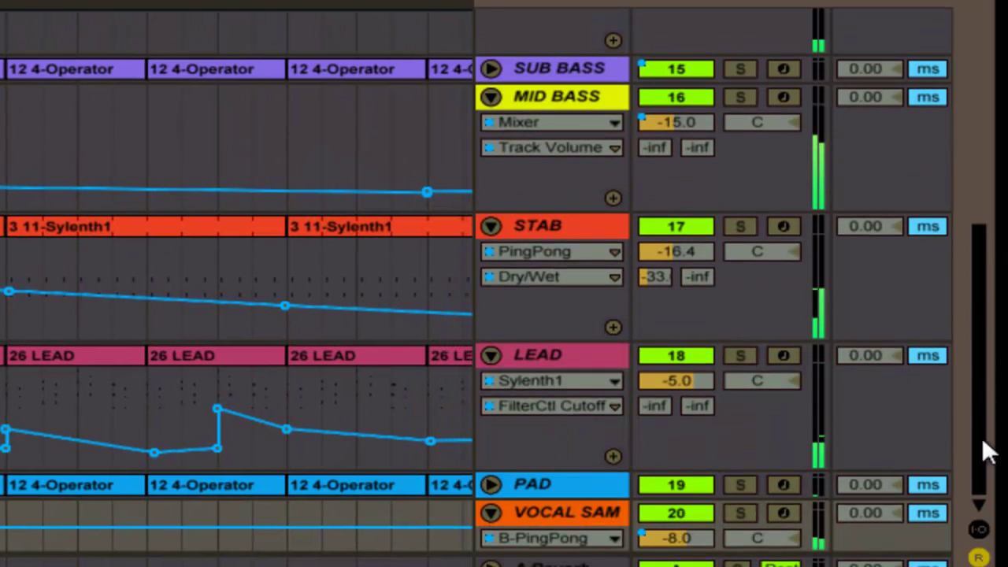
pyautogui.moveTo(981, 413); pyautogui.dragTo(980, 394)
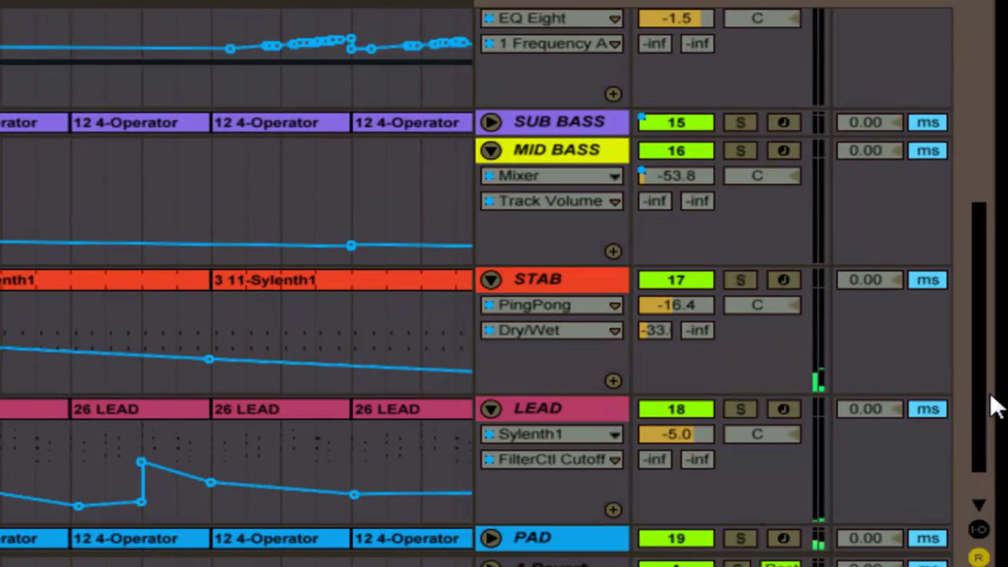
pyautogui.moveTo(983, 379); pyautogui.dragTo(1000, 184)
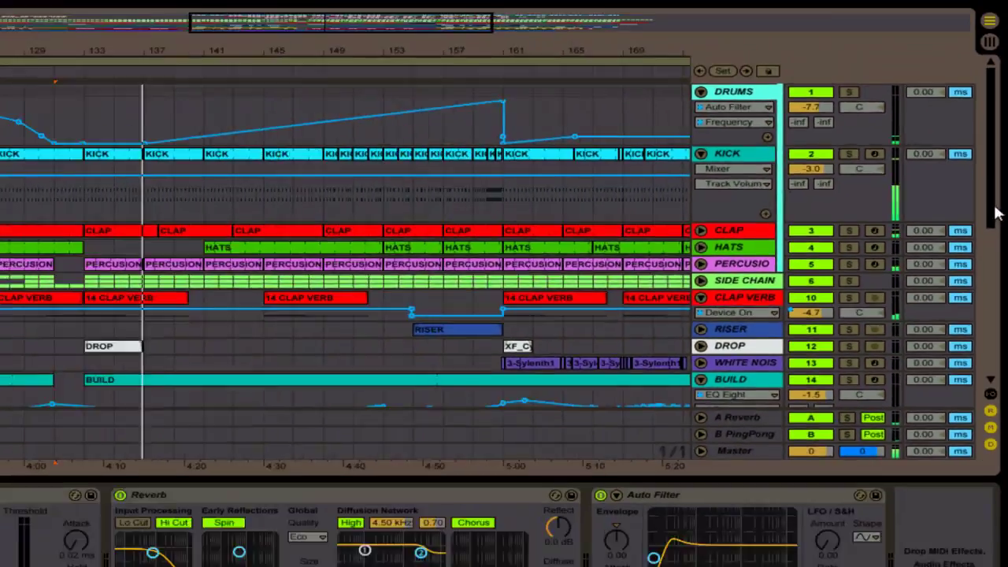
pyautogui.moveTo(989, 230); pyautogui.dragTo(1004, 401)
pyautogui.moveTo(1004, 291); pyautogui.dragTo(1005, 322)
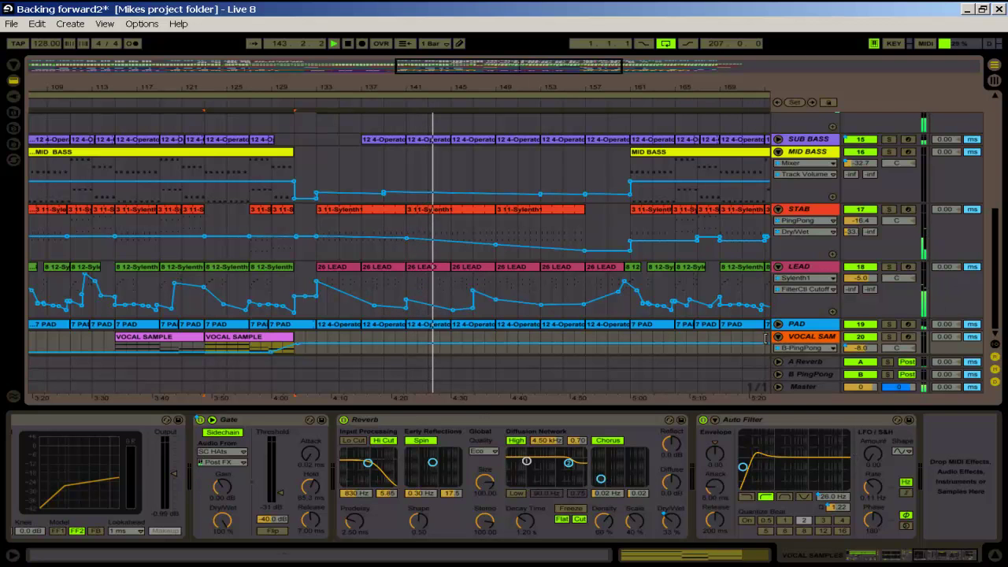
# Step: Unfold the PAD track and display its Sylenth1 FilterCtl Cutoff automation
pyautogui.click(779, 324)
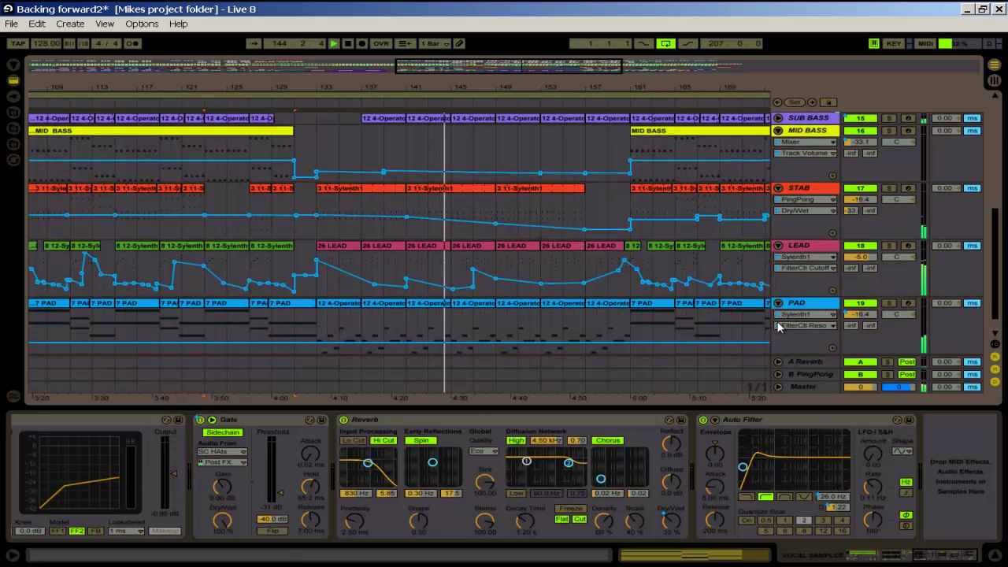
pyautogui.click(795, 325)
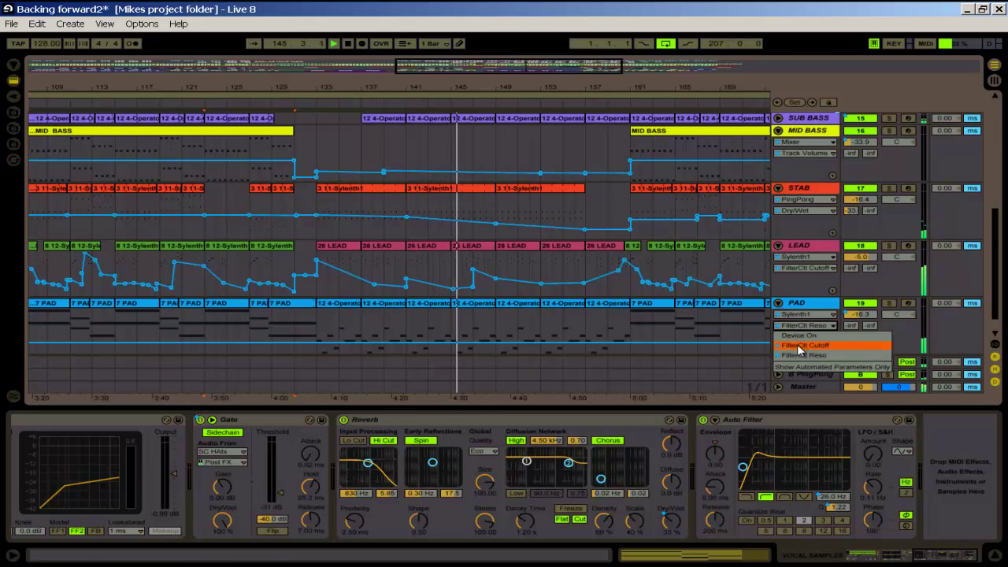
pyautogui.click(800, 347)
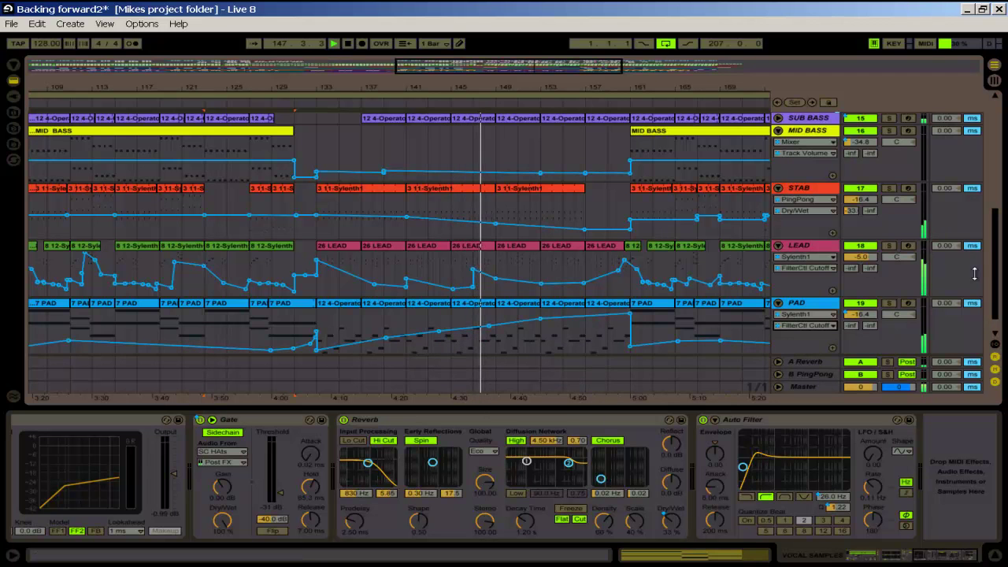
# Step: Show the DRUMS group's device chain, adjust the last Auto Filter's curve by hand, and restore the arrangement automation
pyautogui.scroll(10, 996, 270)
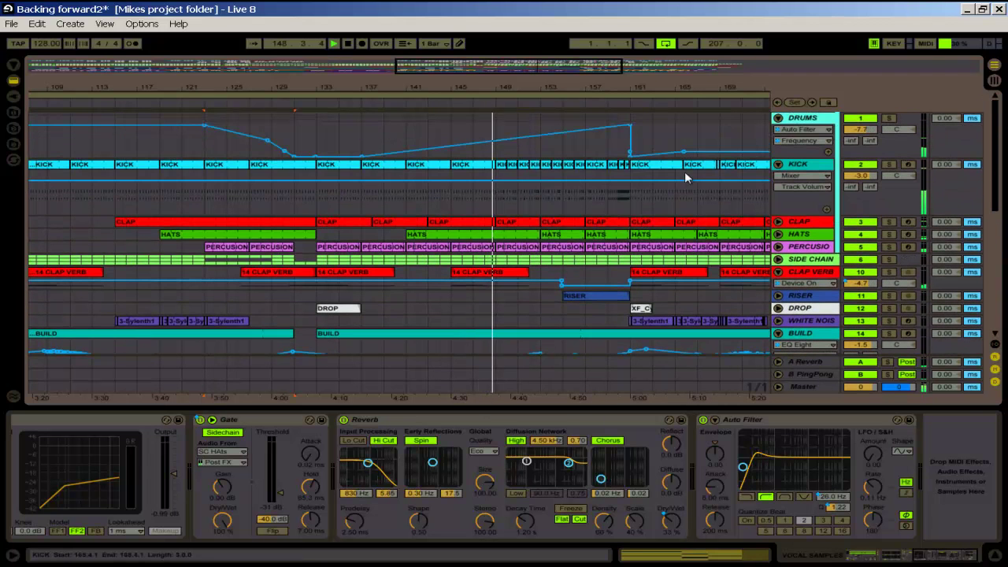
pyautogui.click(805, 118)
pyautogui.moveTo(827, 484); pyautogui.dragTo(840, 463)
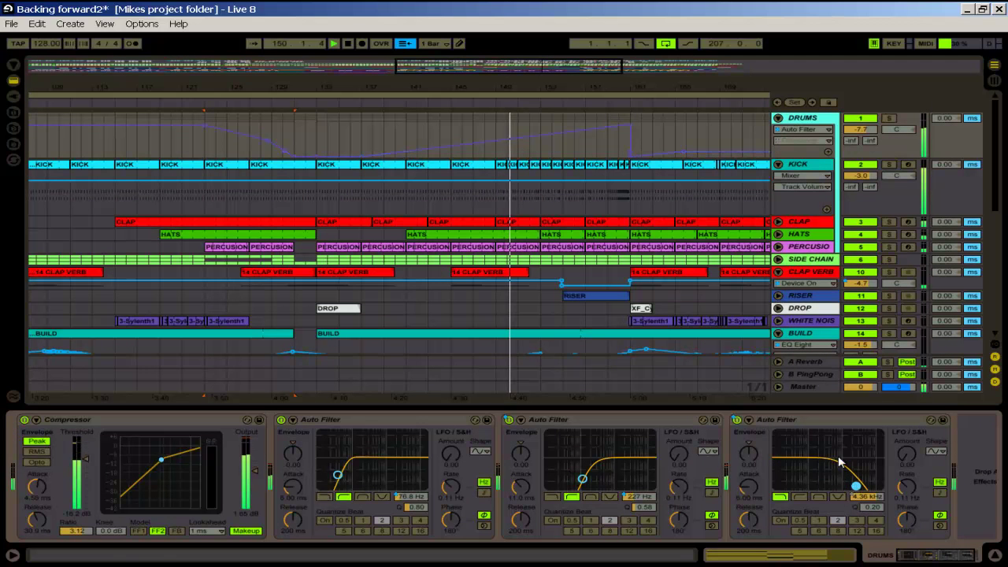
pyautogui.click(405, 43)
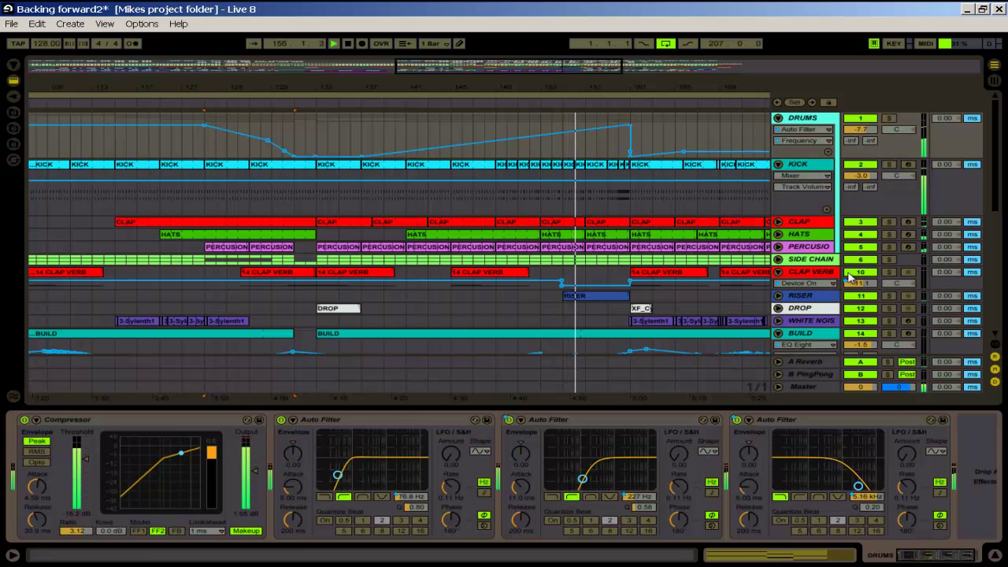
# Step: Inspect the RISER audio clip at bar 155
pyautogui.moveTo(589, 85); pyautogui.dragTo(589, 87)
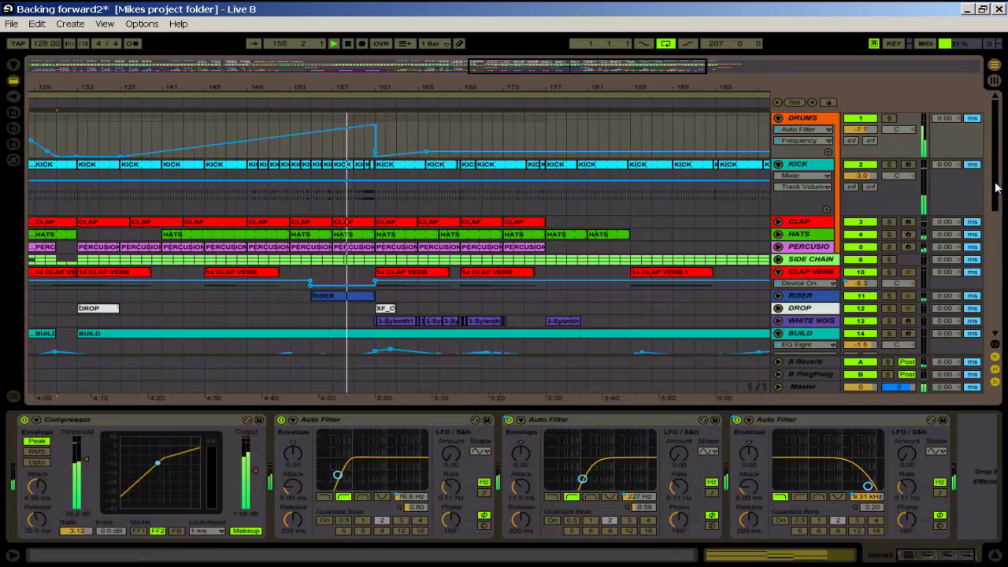
pyautogui.scroll(-4, 370, 228)
pyautogui.click(968, 557)
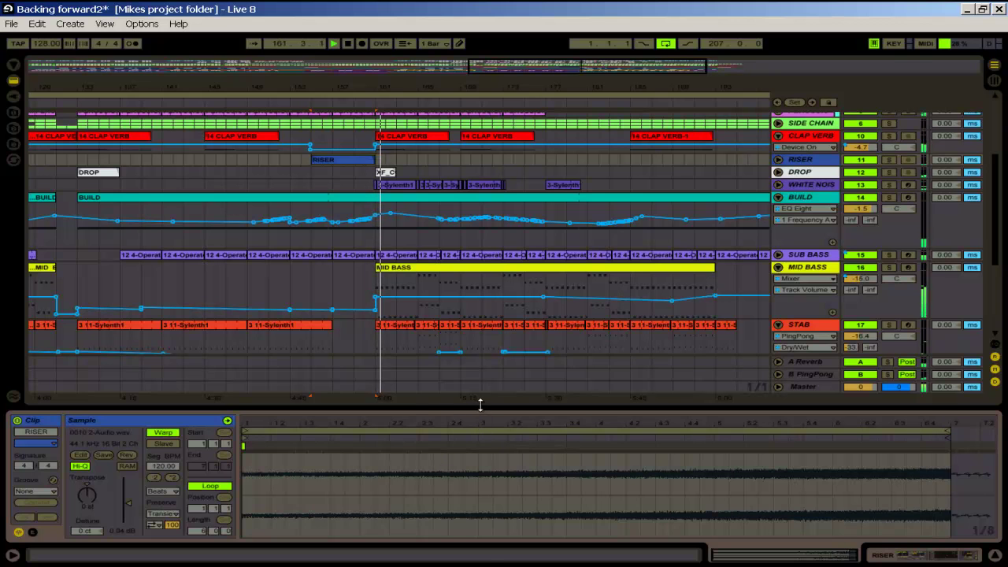
# Step: Hide the clip view, turn on Follow, and examine the tracks from about bar 105 to the end of the song
pyautogui.moveTo(480, 405); pyautogui.dragTo(491, 562)
pyautogui.moveTo(444, 89); pyautogui.dragTo(444, 66)
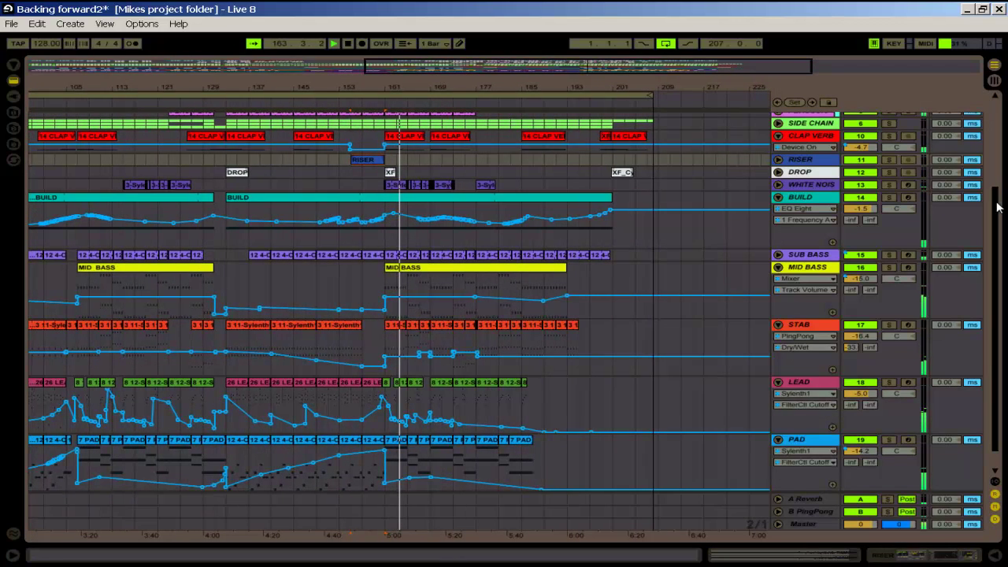
pyautogui.scroll(3, 1001, 191)
pyautogui.moveTo(1000, 172); pyautogui.dragTo(1003, 230)
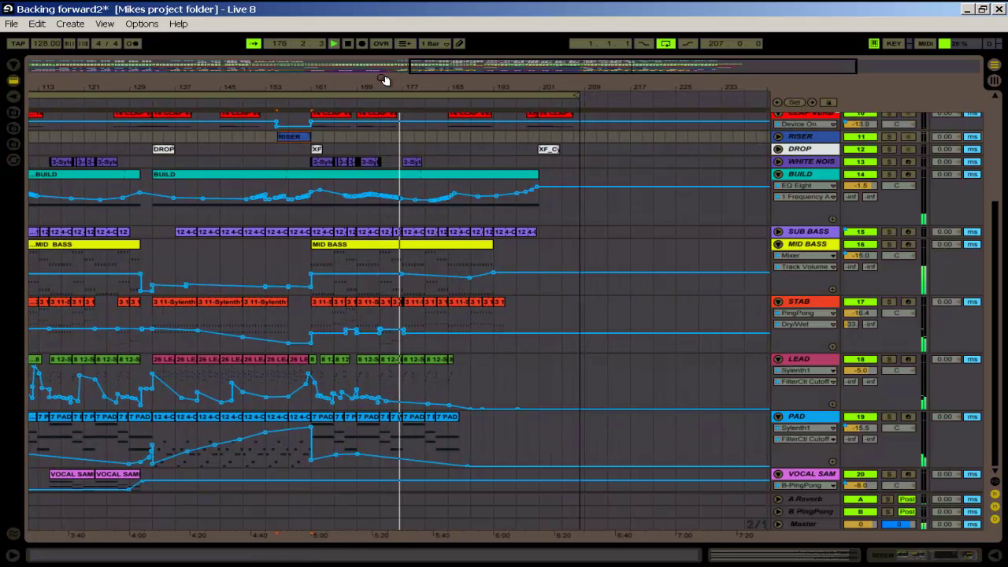
# Step: Turn off Follow, zoom out to the whole arrangement, and inspect the BUILD clip at bar 133
pyautogui.moveTo(374, 78)
pyautogui.mouseDown()
pyautogui.moveTo(385, 81)
pyautogui.moveTo(375, 86)
pyautogui.mouseUp()
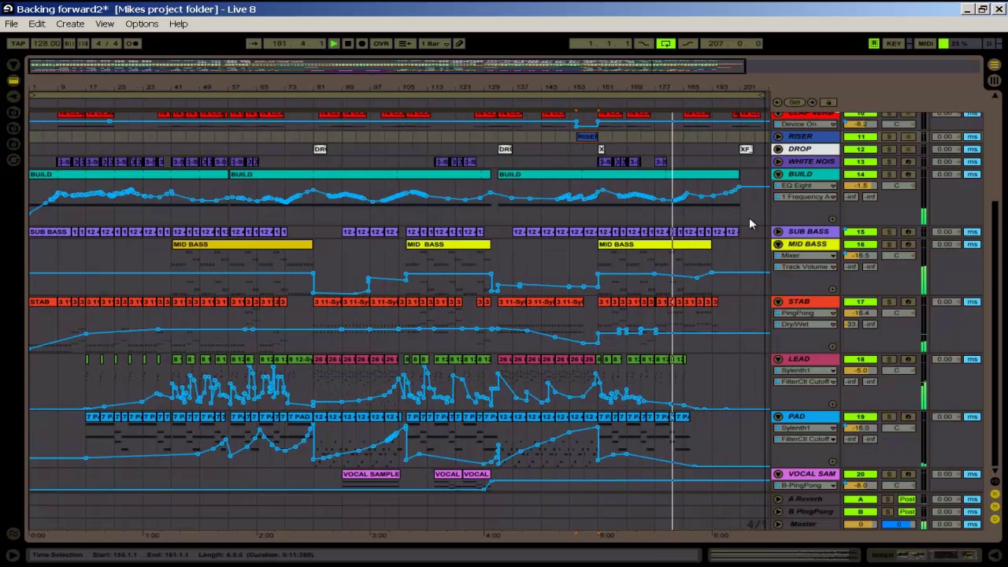
pyautogui.scroll(5, 996, 318)
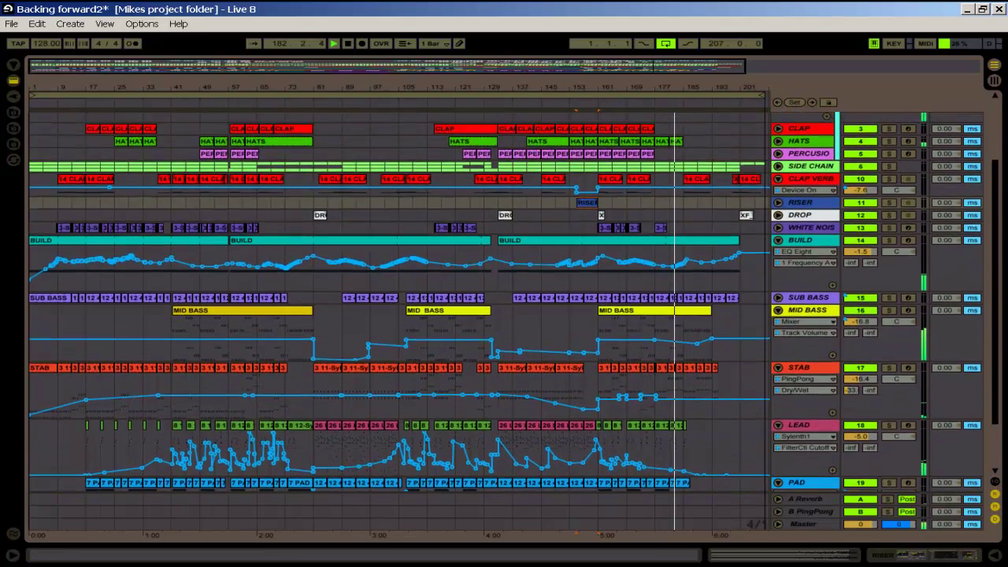
pyautogui.scroll(1, 691, 315)
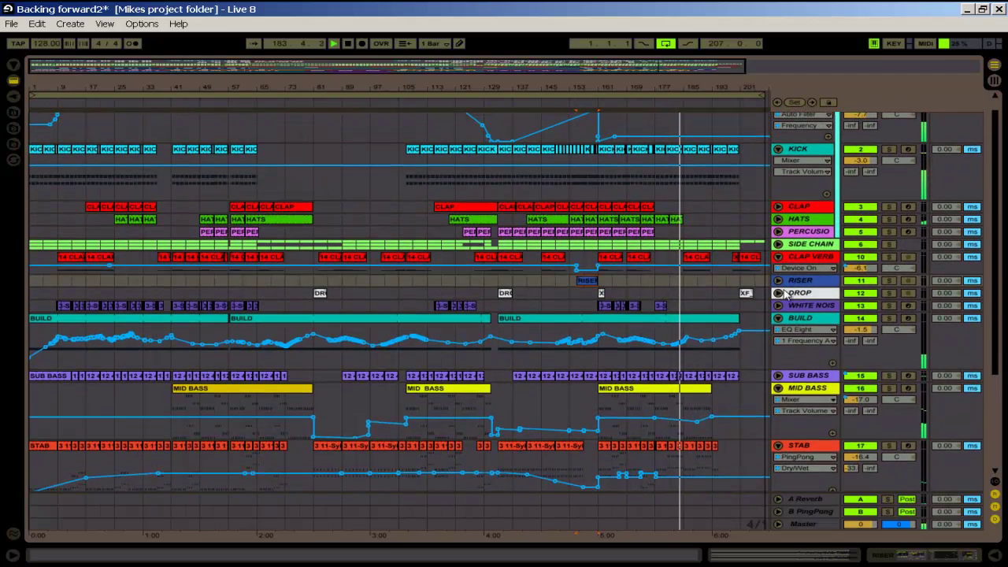
pyautogui.click(691, 319)
pyautogui.doubleClick(691, 319)
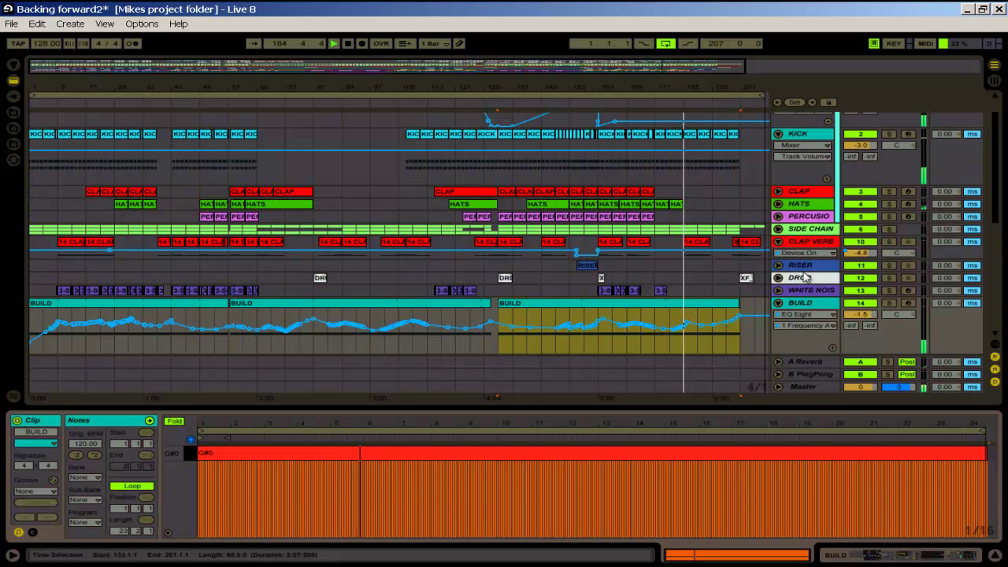
# Step: Inspect the CLAP VERB audio clip at bar 185 and look over the surrounding tracks from DRUMS to MID BASS
pyautogui.click(689, 285)
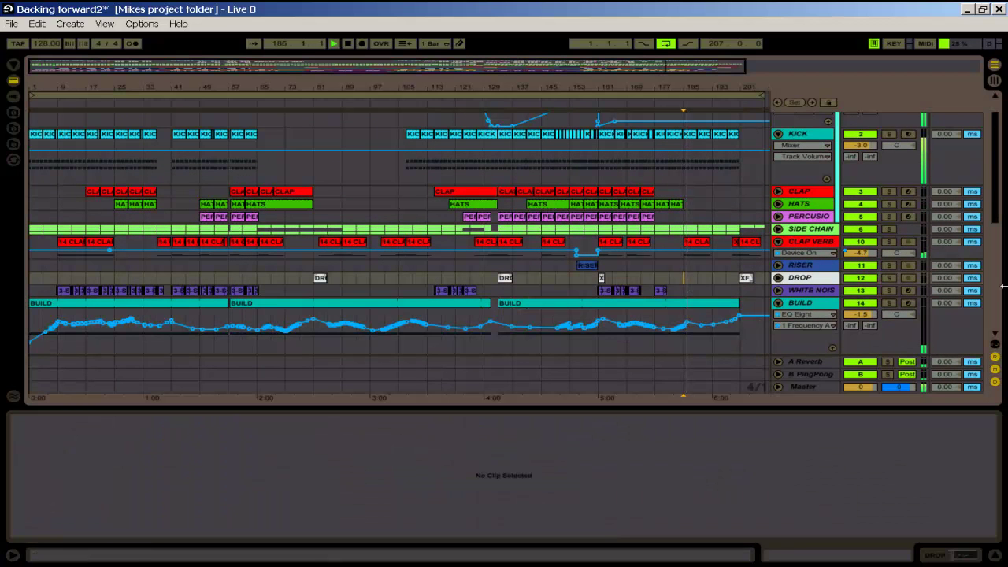
pyautogui.moveTo(997, 211); pyautogui.dragTo(1004, 155)
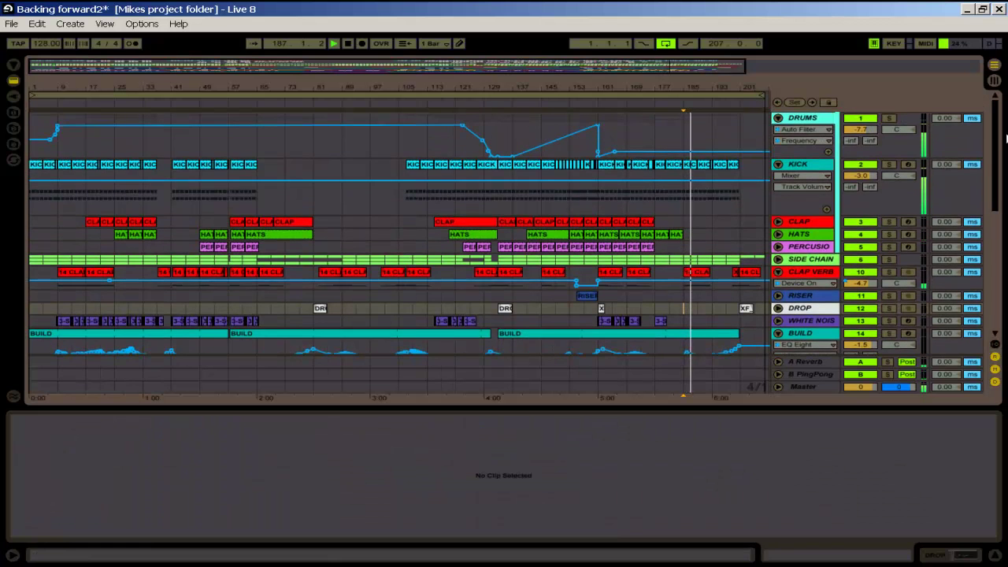
pyautogui.scroll(-2, 693, 224)
pyautogui.click(694, 221)
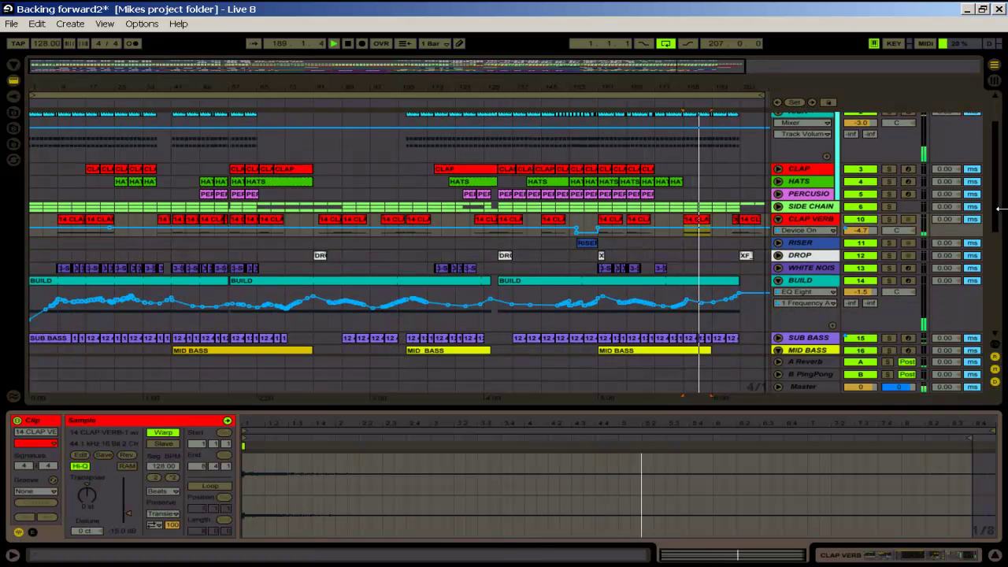
pyautogui.moveTo(1000, 212)
pyautogui.mouseDown()
pyautogui.moveTo(976, 301)
pyautogui.moveTo(981, 328)
pyautogui.moveTo(980, 248)
pyautogui.moveTo(1003, 219)
pyautogui.mouseUp()
pyautogui.scroll(2, 399, 252)
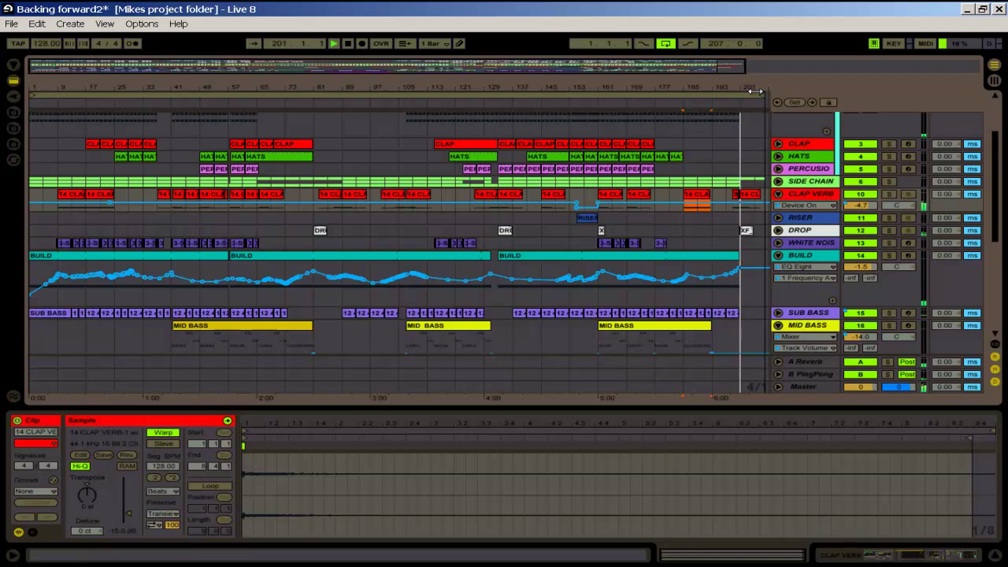
# Step: Bring the end of the arrangement into view, stop playback at the song's end, and reset the playback position to 1.1.1
pyautogui.moveTo(762, 86); pyautogui.dragTo(556, 78)
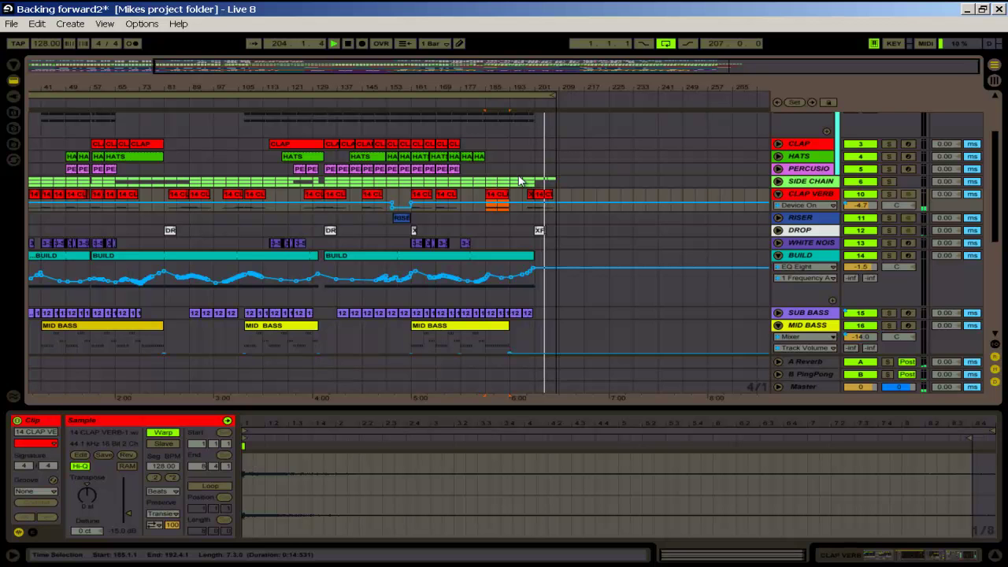
pyautogui.moveTo(254, 90); pyautogui.dragTo(256, 88)
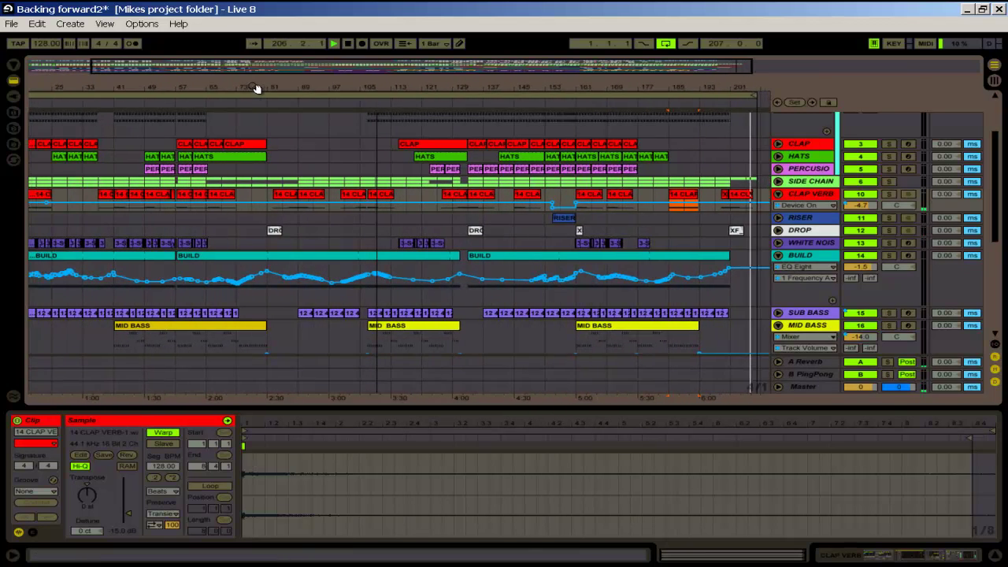
pyautogui.click(348, 44)
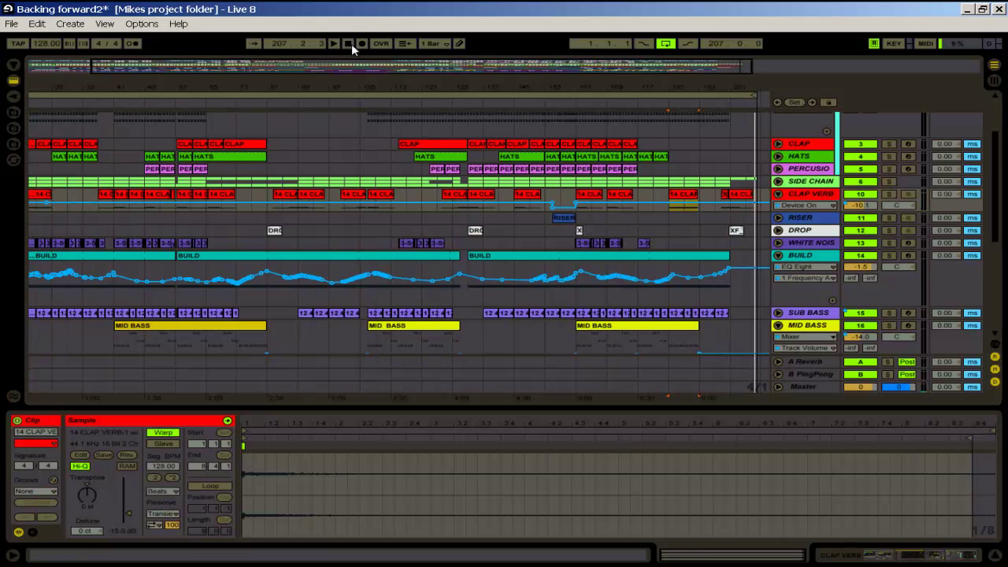
pyautogui.click(347, 43)
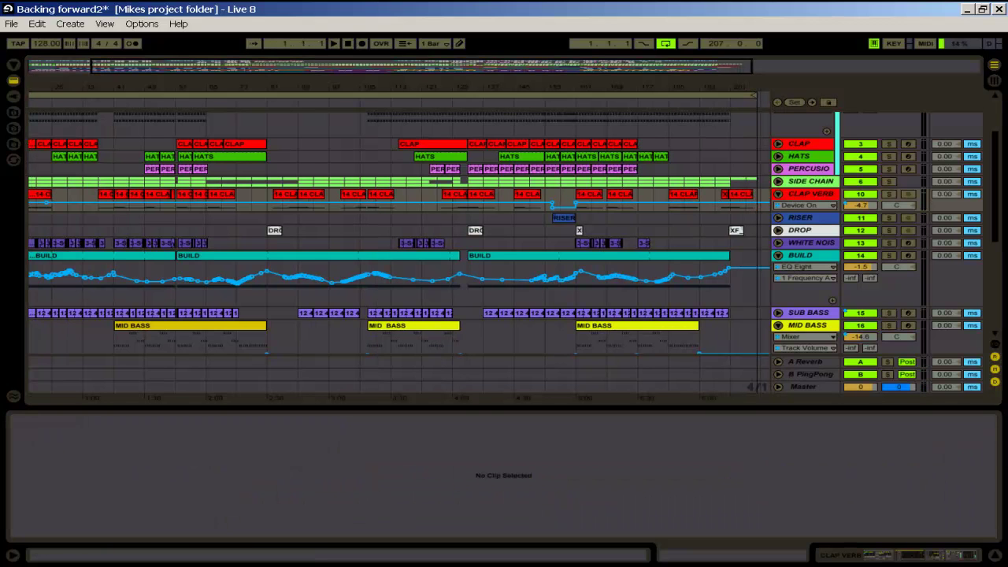